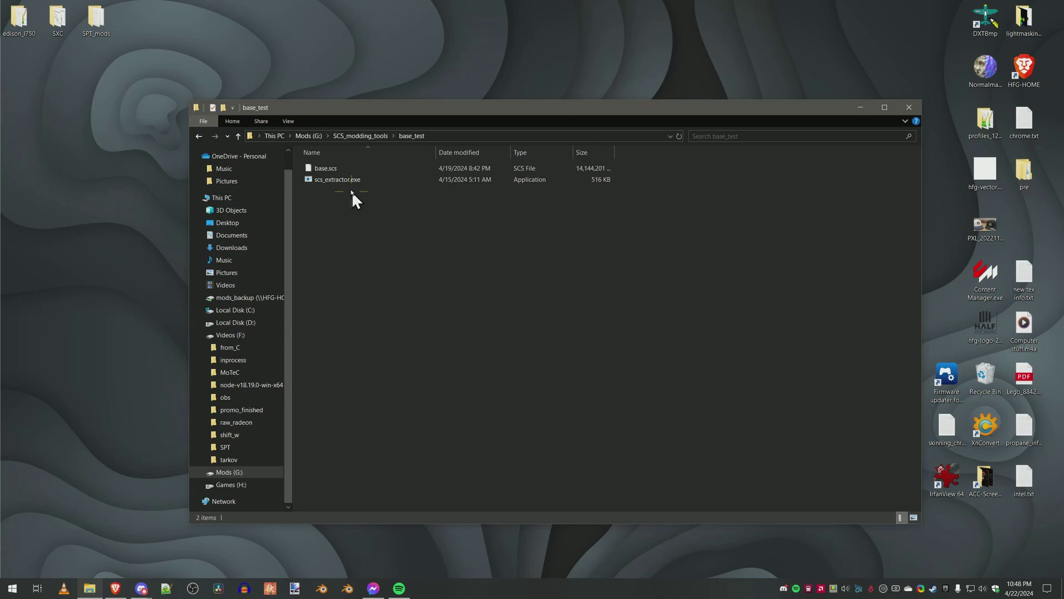
Extract base.scs with scs_extractor.exe, browse to vehicle/trailer_owned/scs_box, then return to Blender.
left_click_drag(331, 171, 338, 179)
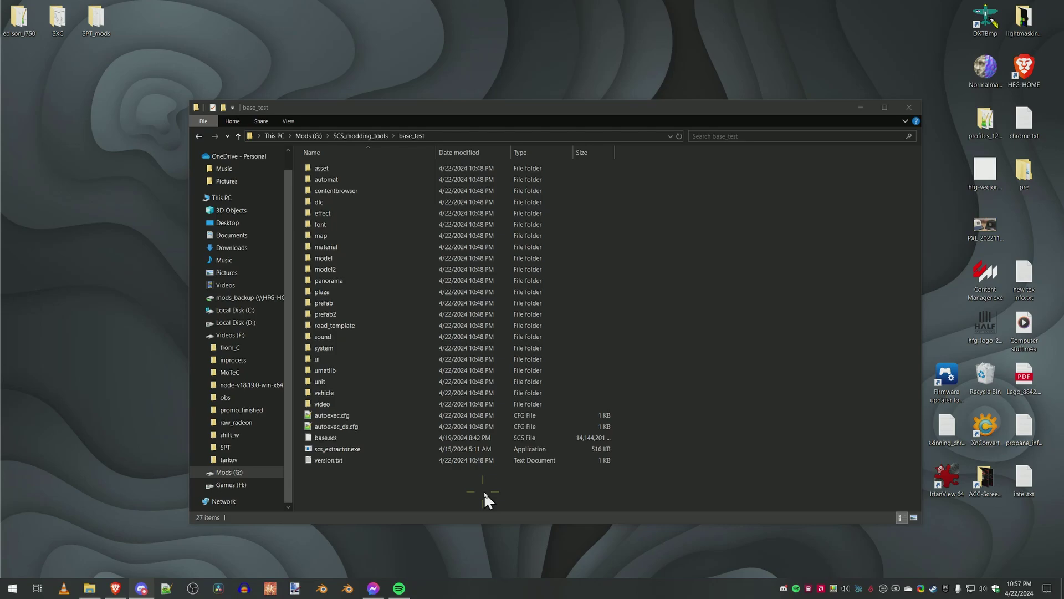
double_click(349, 393)
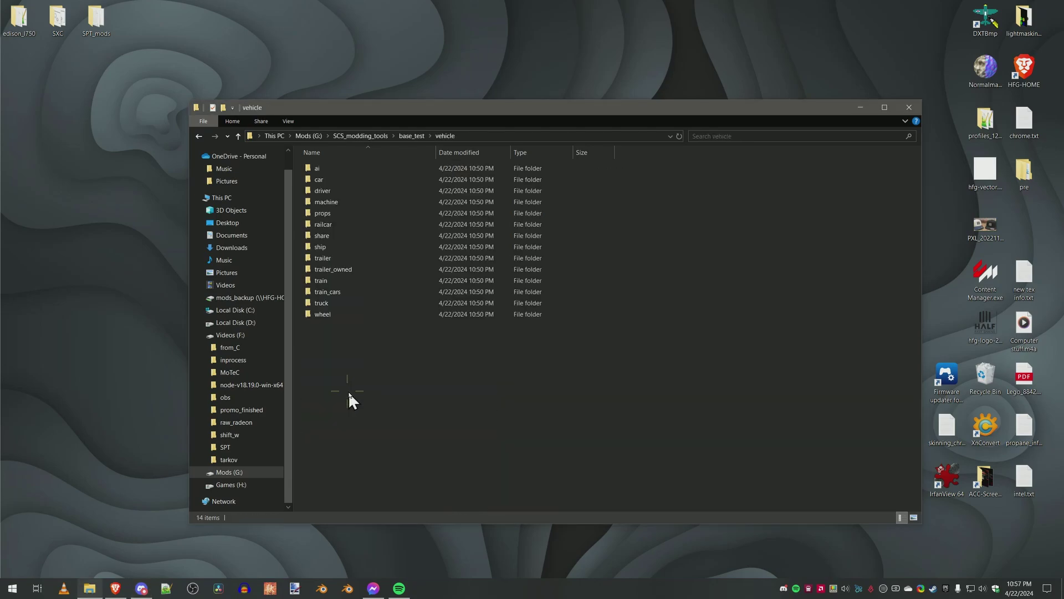
double_click(339, 269)
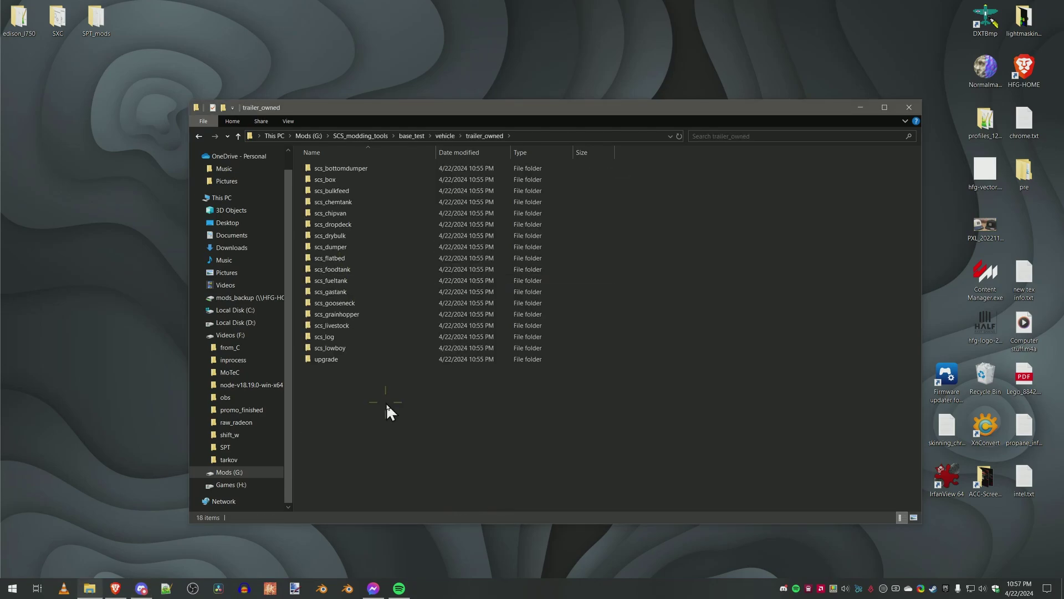
left_click(347, 182)
double_click(348, 182)
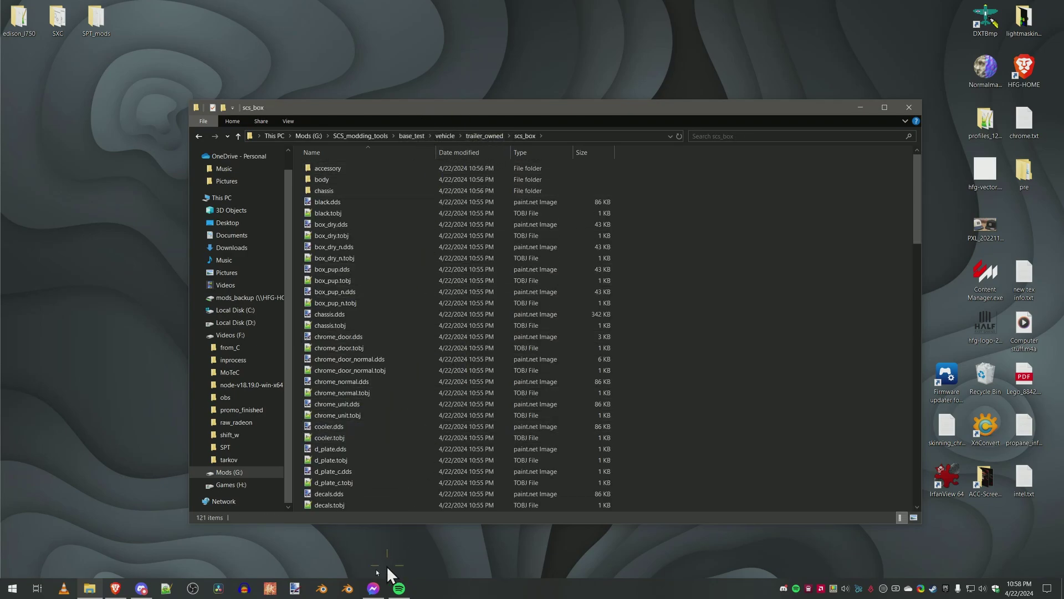
left_click(347, 587)
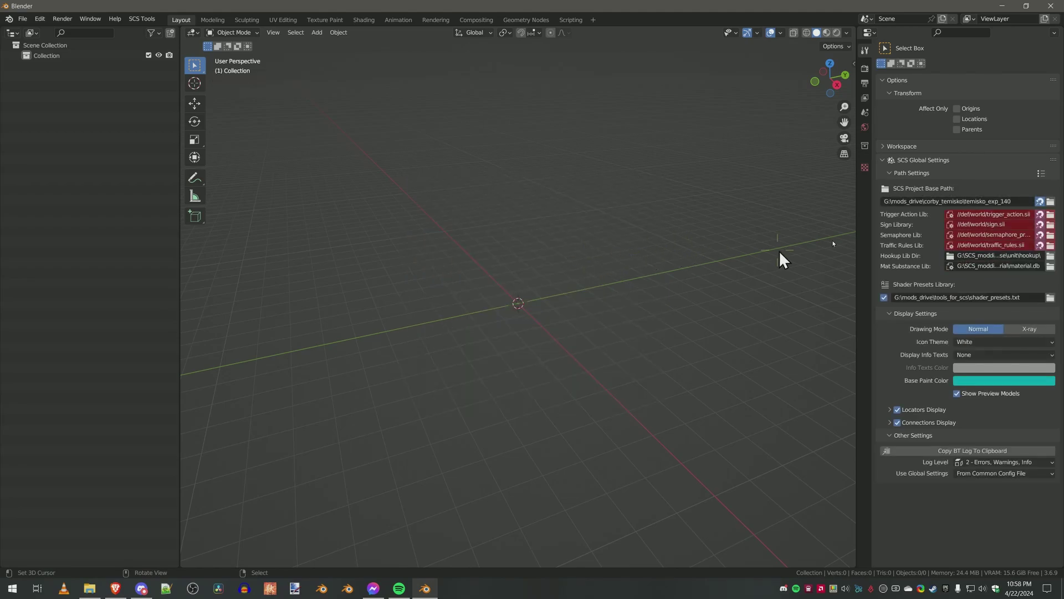
Change the SCS Project Base Path from temisko_exp_140 to G:\test_mod.
left_click(1050, 202)
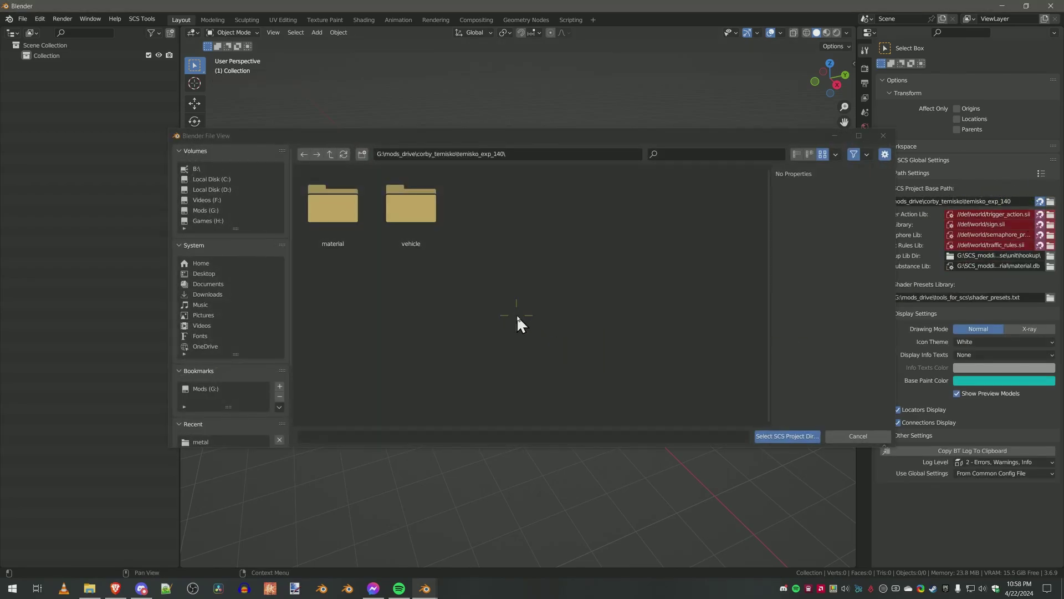
left_click(331, 153)
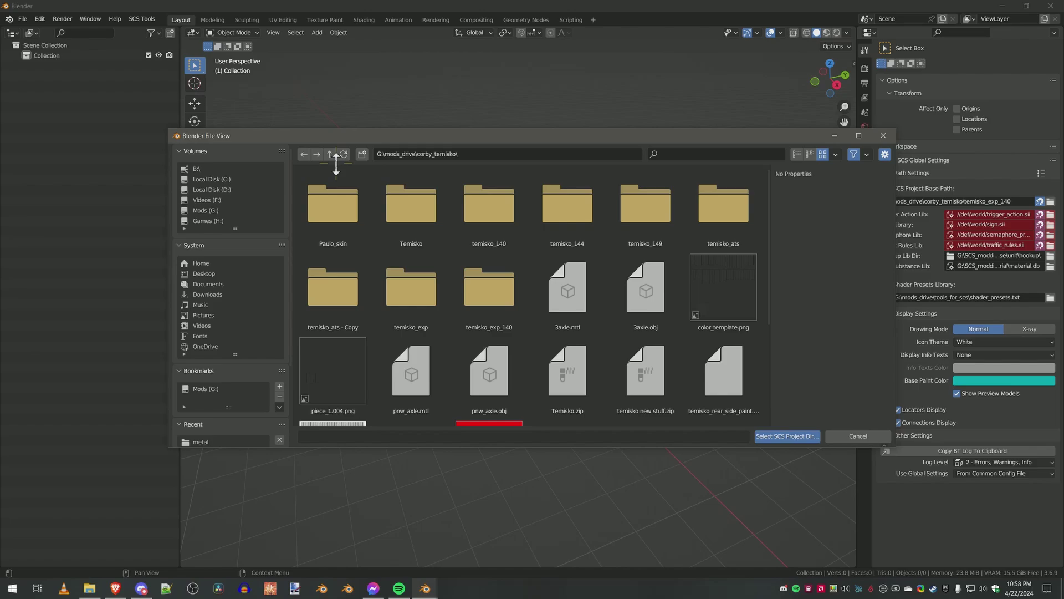
left_click(334, 154)
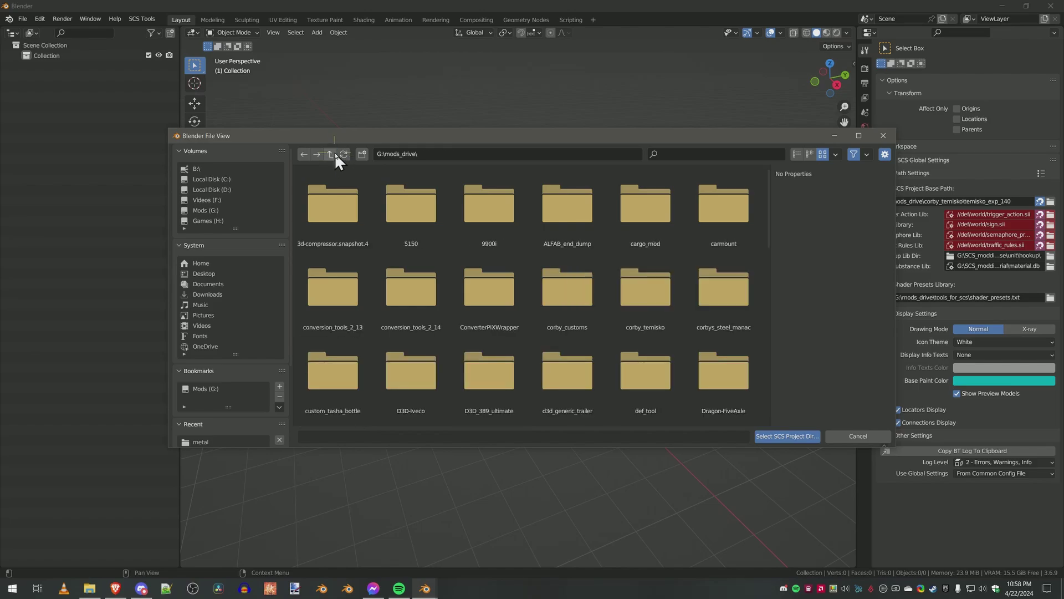
scroll(418, 284, "down", 8)
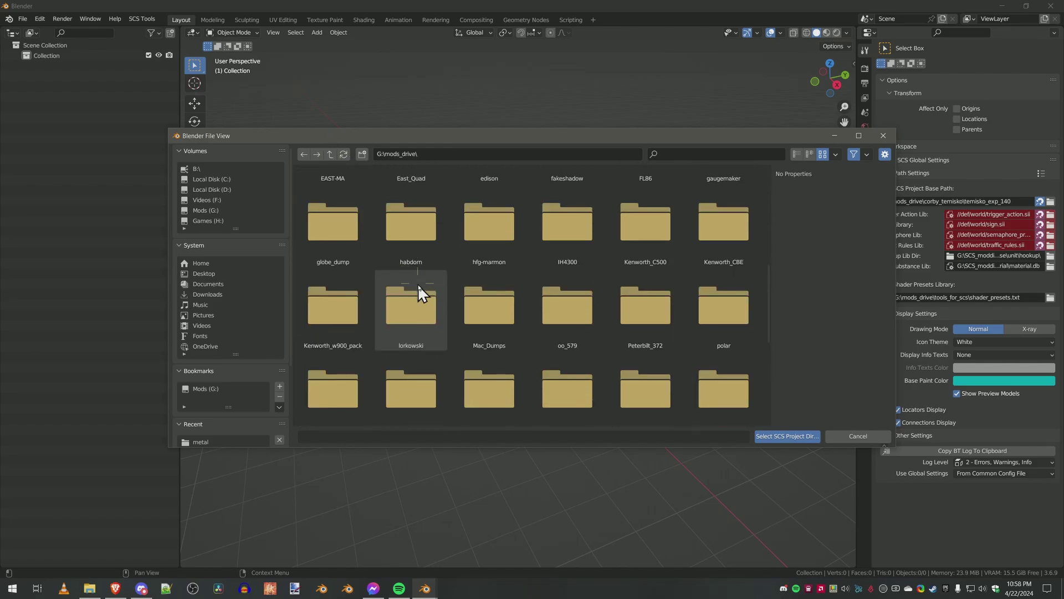
scroll(417, 283, "down", 5)
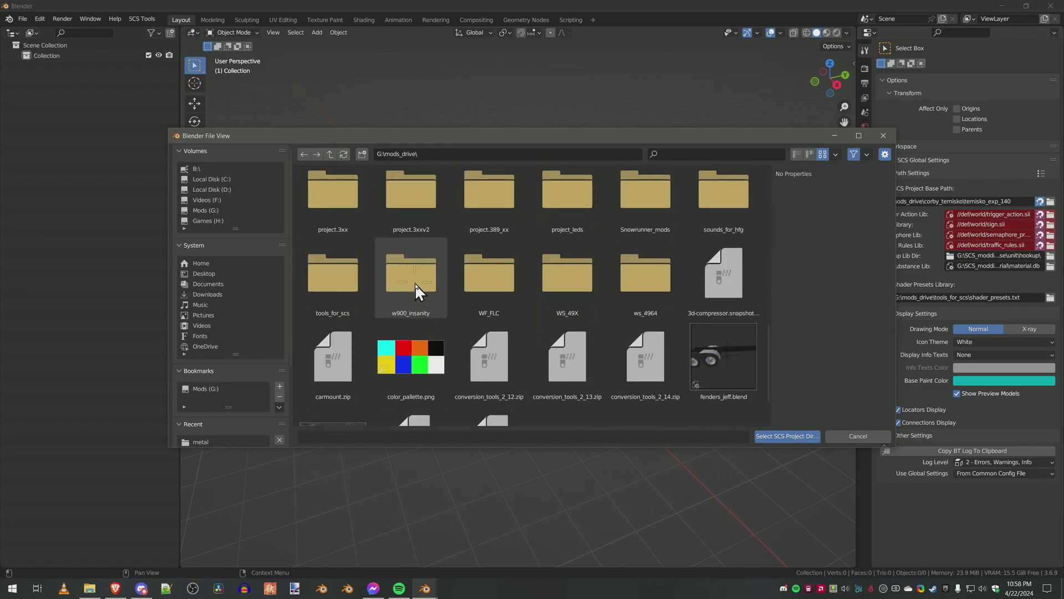
left_click(331, 153)
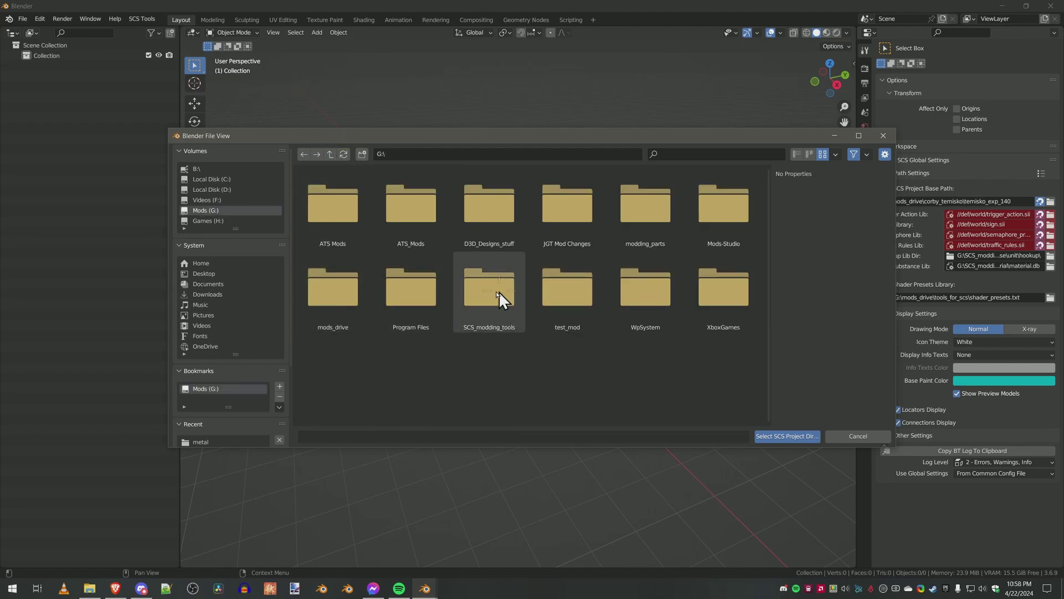
double_click(564, 289)
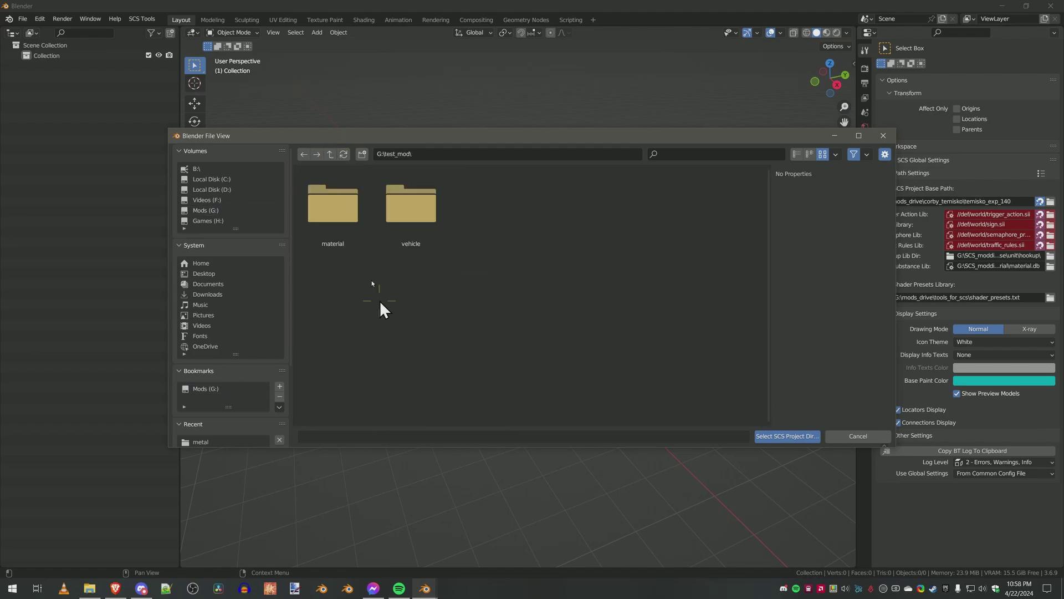
left_click(758, 438)
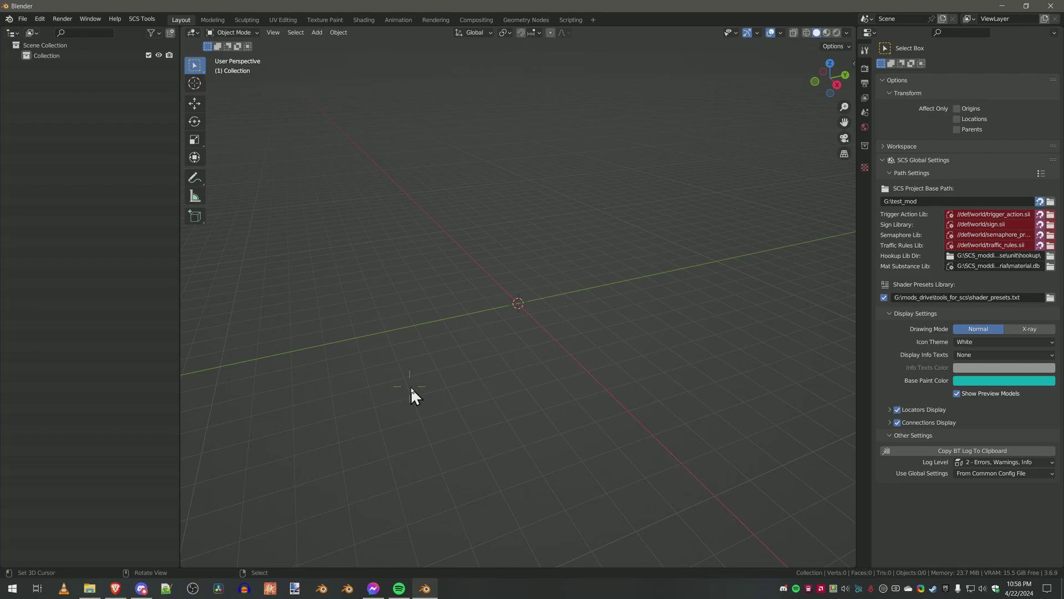
Start a File > Import > SCS Models - ConverterPIX & BT import.
left_click(21, 21)
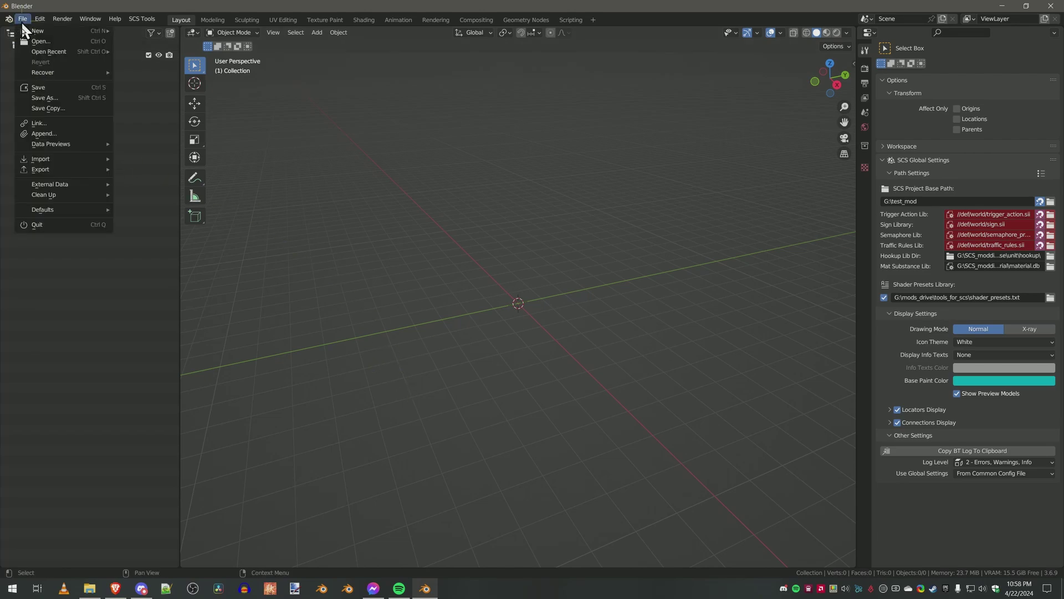
mouse_move(55, 156)
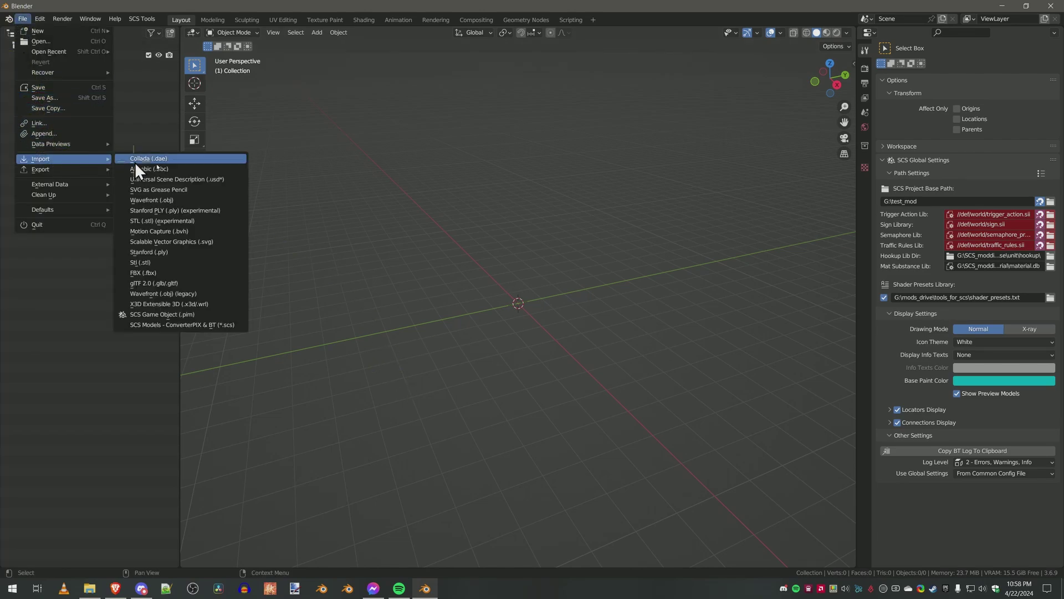
left_click(207, 325)
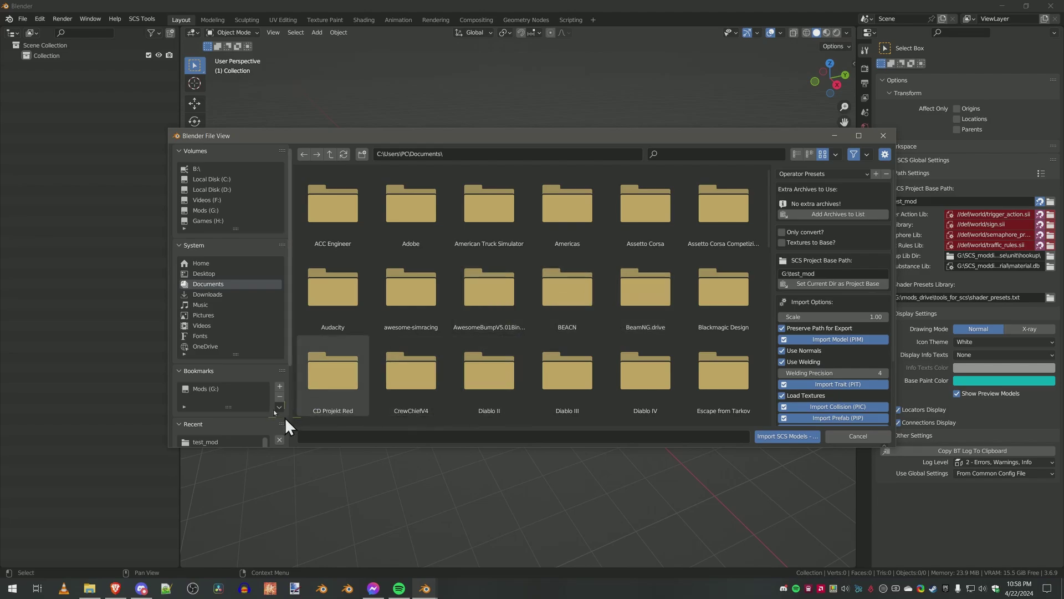
Navigate the import browser to G:\SCS_modding_tools\base_test.
scroll(224, 364, "down", 2)
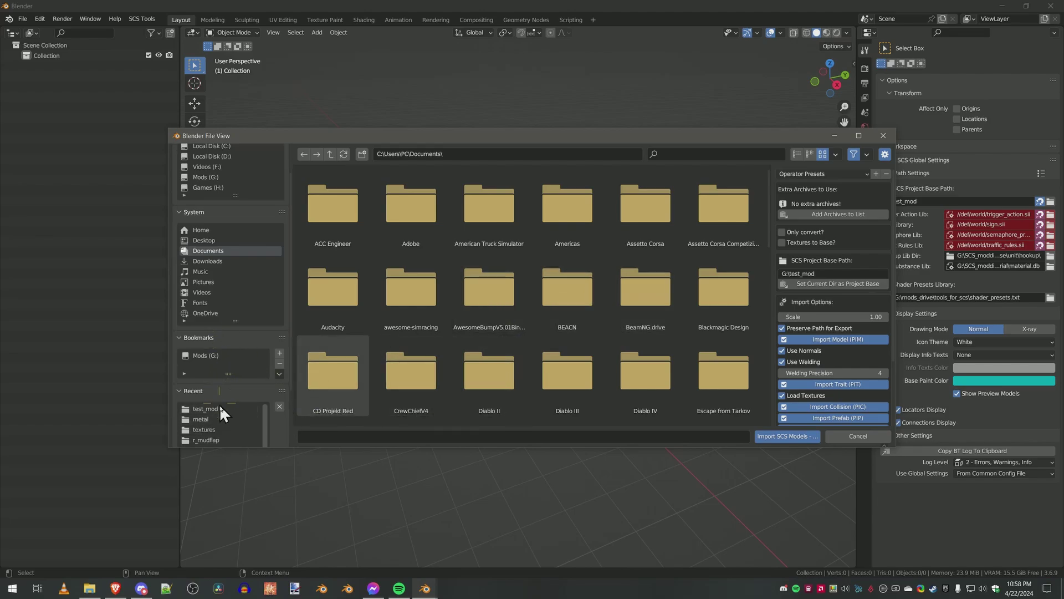
left_click(213, 356)
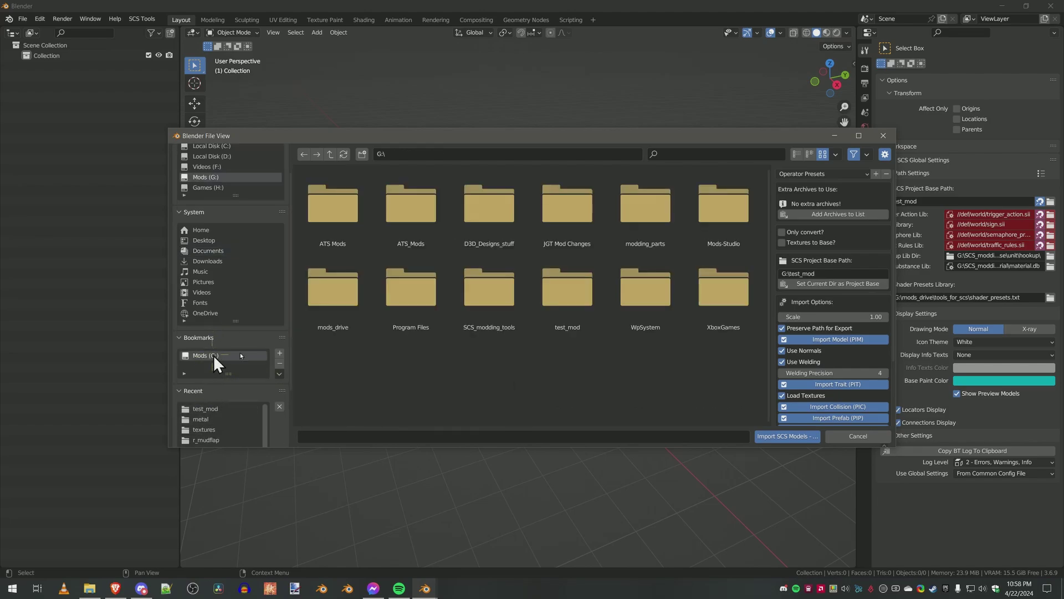
double_click(481, 320)
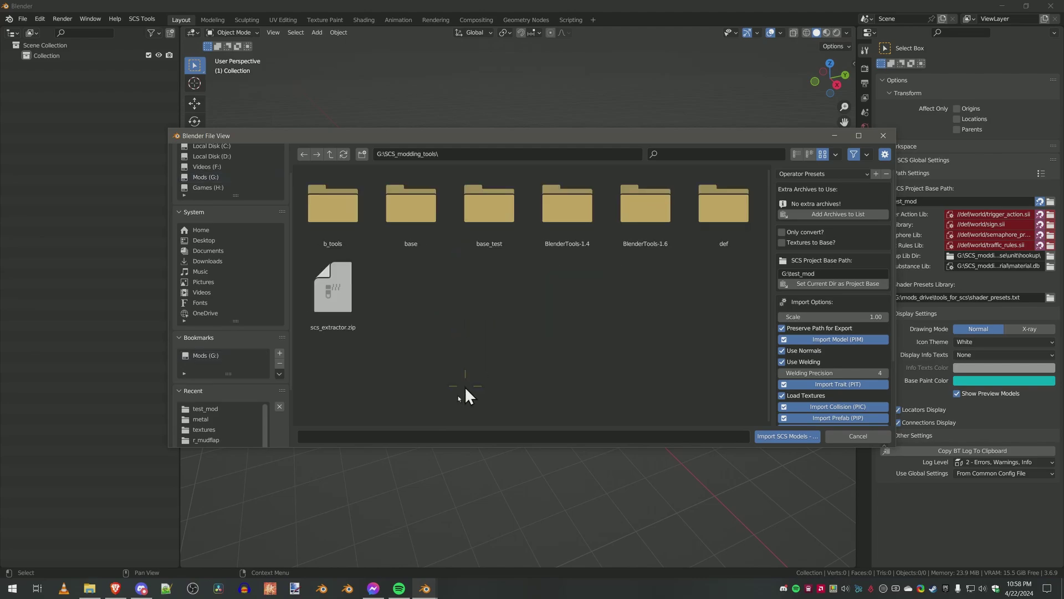
double_click(504, 224)
scroll(480, 397, "down", 3)
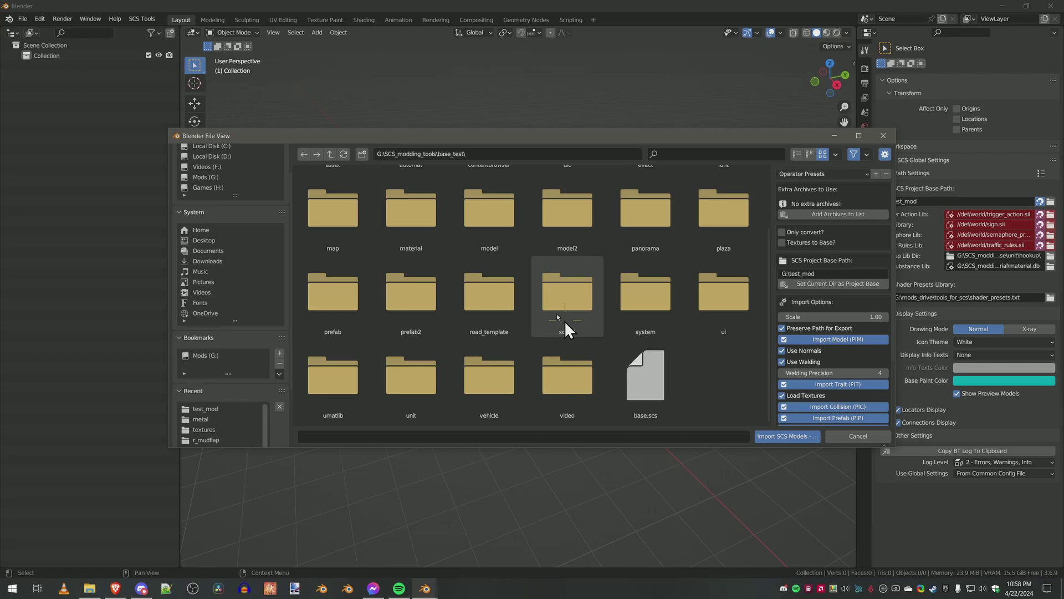
scroll(680, 394, "up", 2)
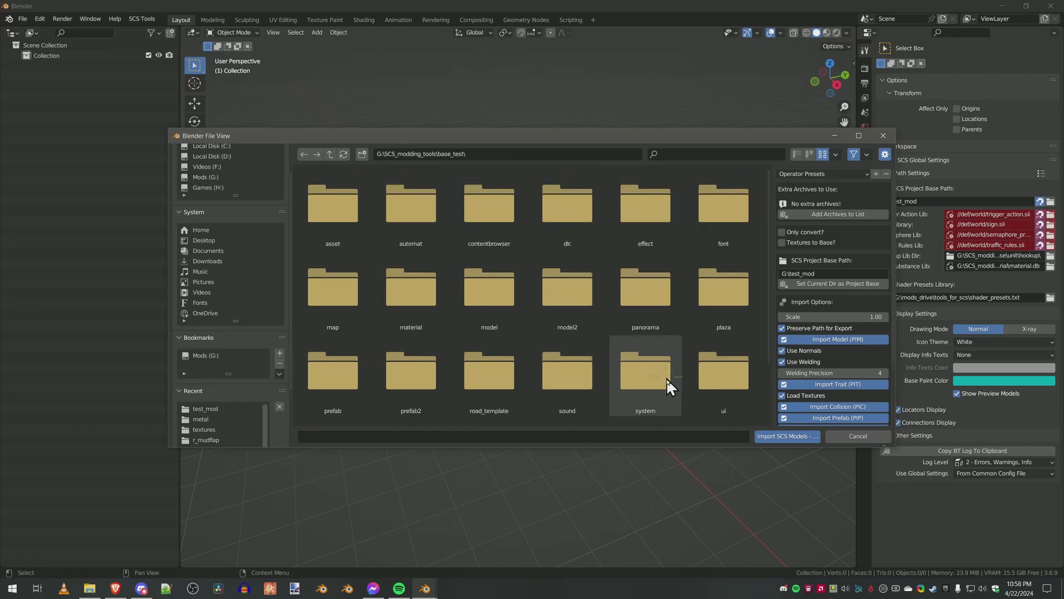
scroll(669, 419, "down", 2)
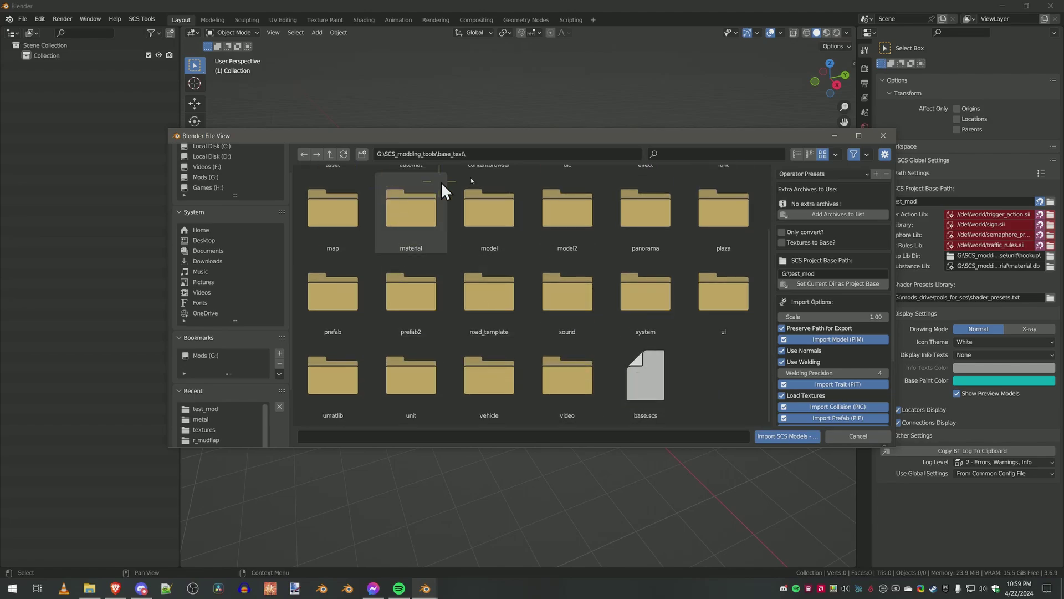
scroll(380, 282, "up", 2)
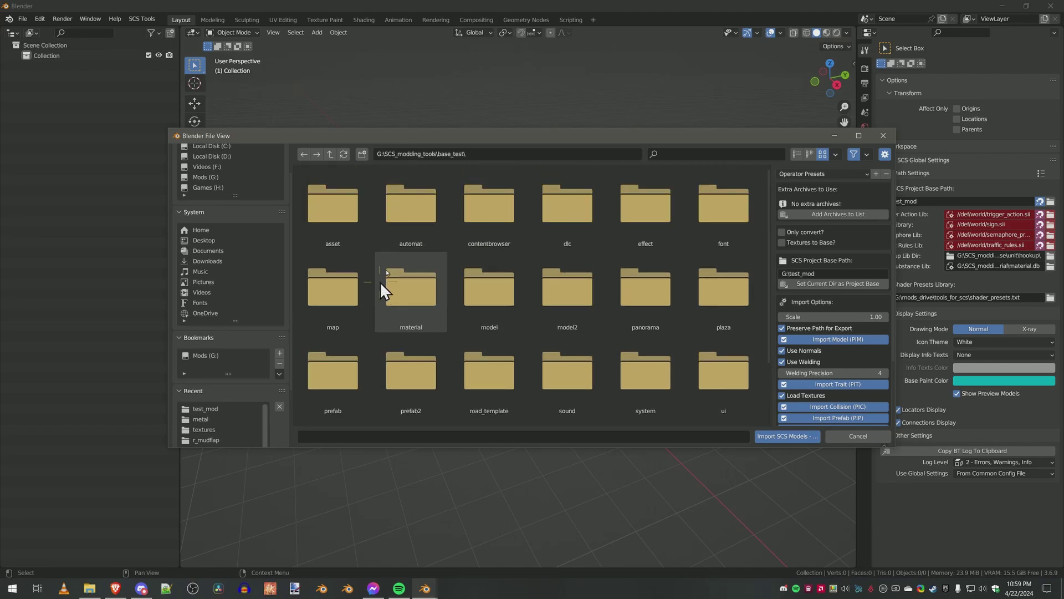
Import from base_test to bring up the Converter PIX Wrapper, centred on screen.
left_click(773, 434)
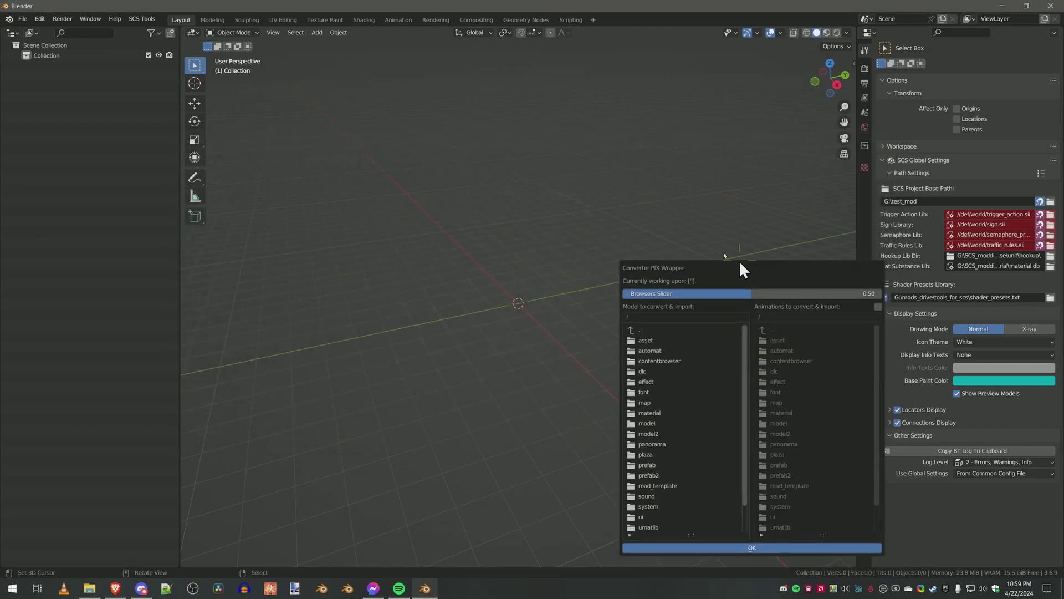
left_click_drag(740, 264, 580, 136)
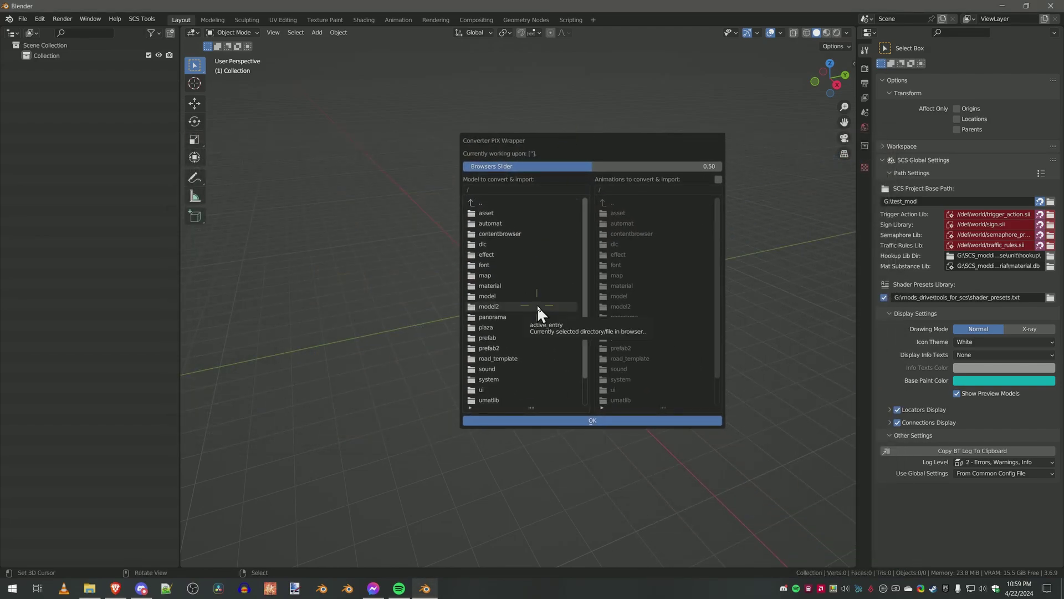
scroll(537, 305, "down", 3)
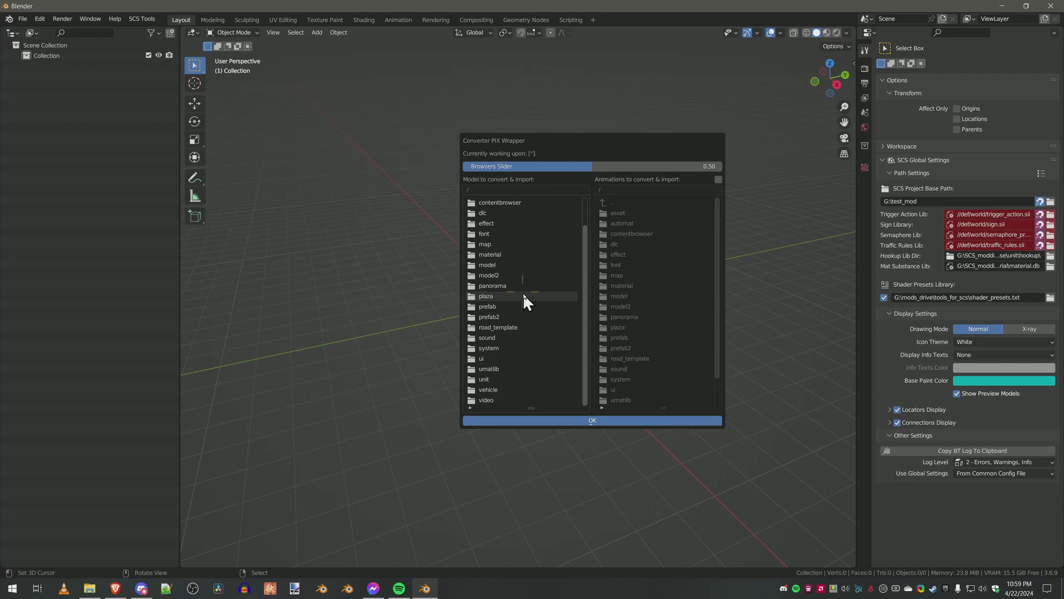
Import ch_48_sp.pmg from vehicle/trailer_owned/scs_box/chassis.
left_click(502, 388)
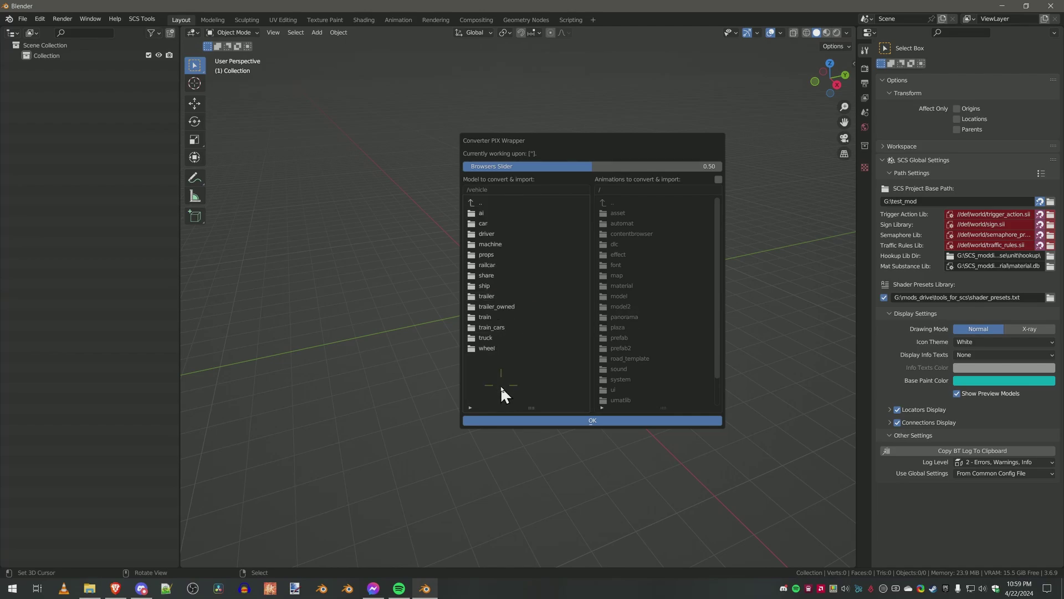
left_click(520, 307)
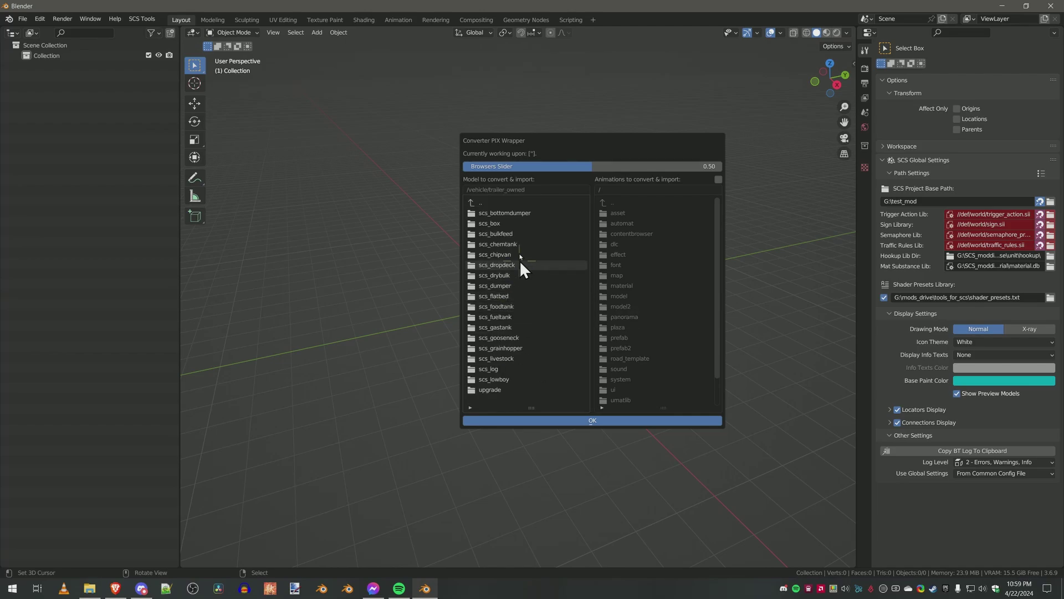
left_click(502, 214)
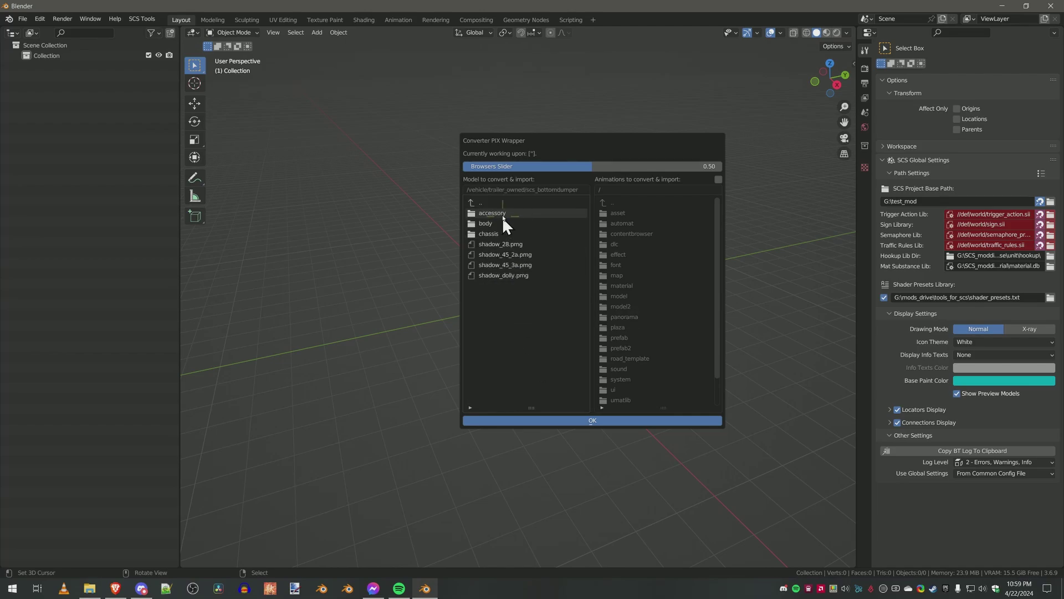
left_click(471, 204)
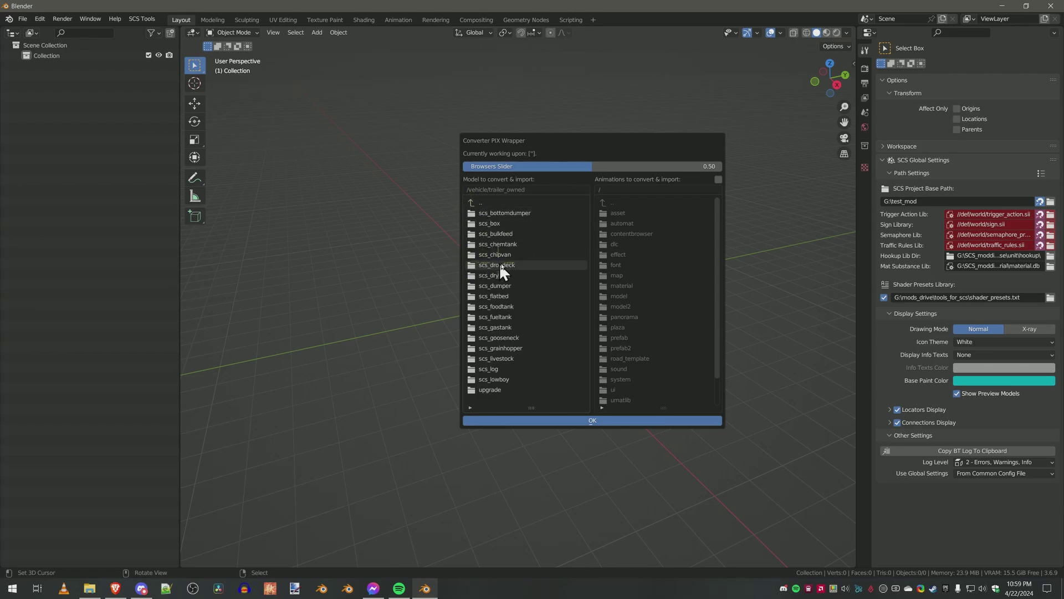
left_click(492, 224)
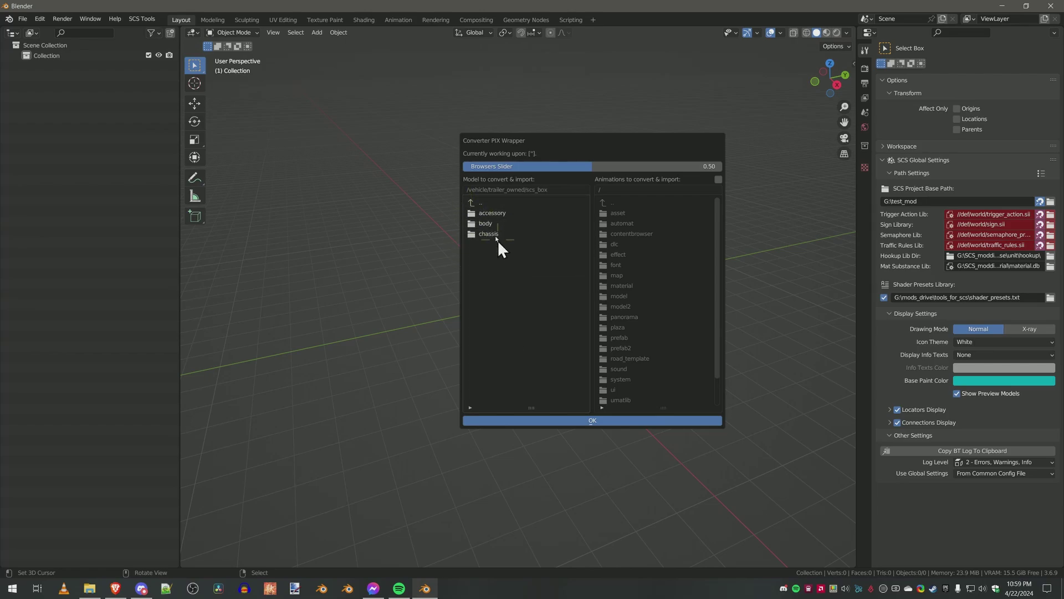
left_click(497, 238)
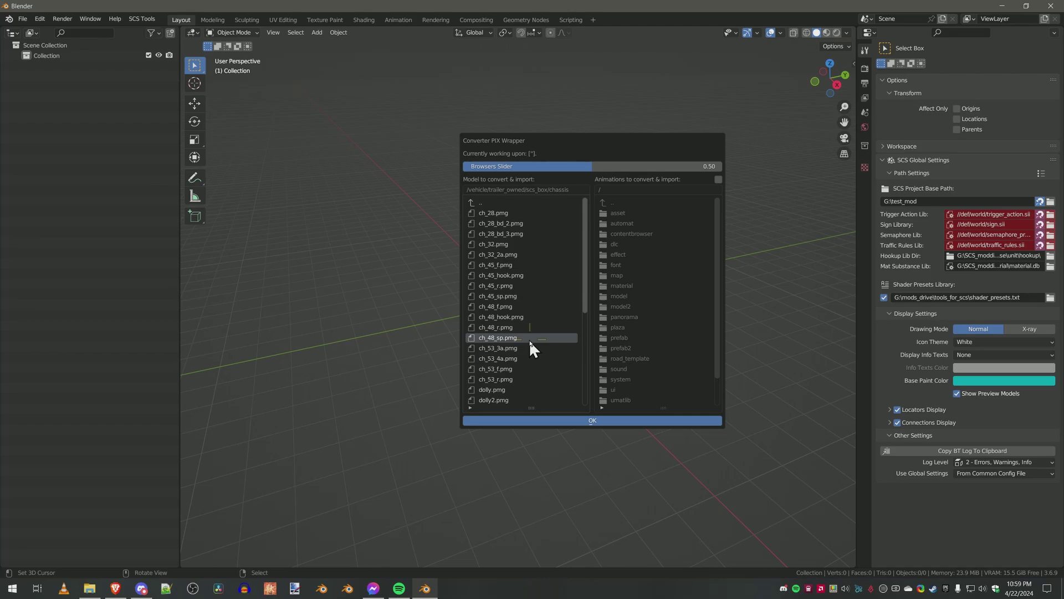
left_click(584, 419)
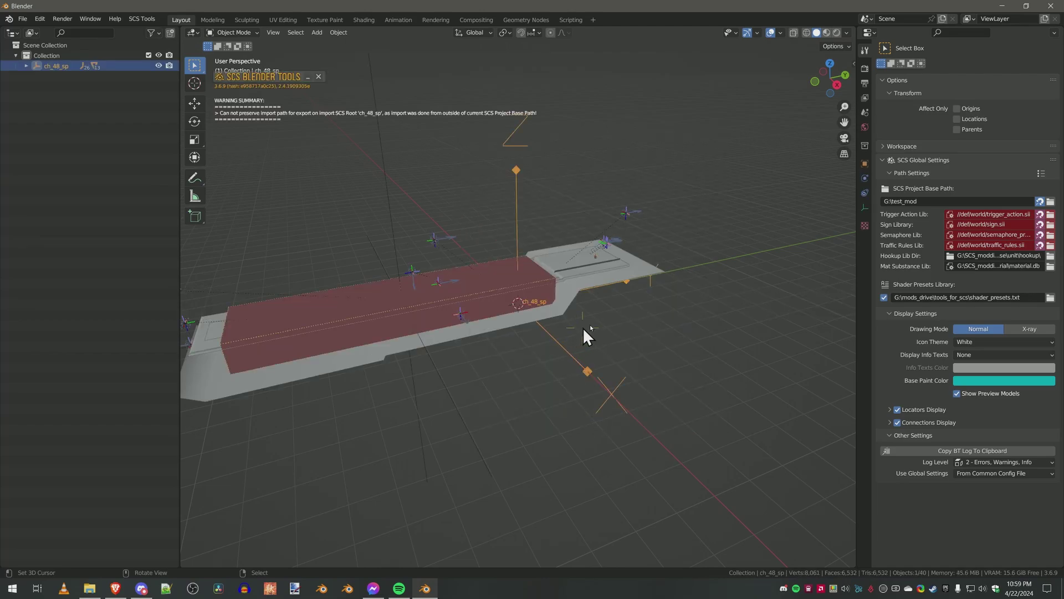
Switch the viewport to Material Preview shading and orbit around the chassis.
middle_click_drag(584, 335, 672, 244)
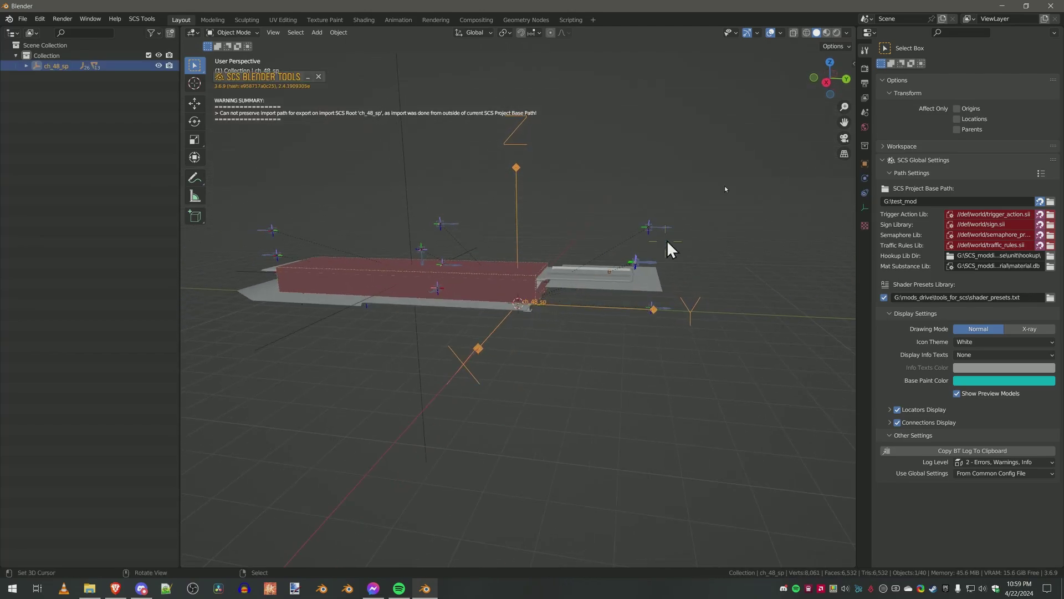
left_click(826, 32)
middle_click_drag(457, 299, 524, 292)
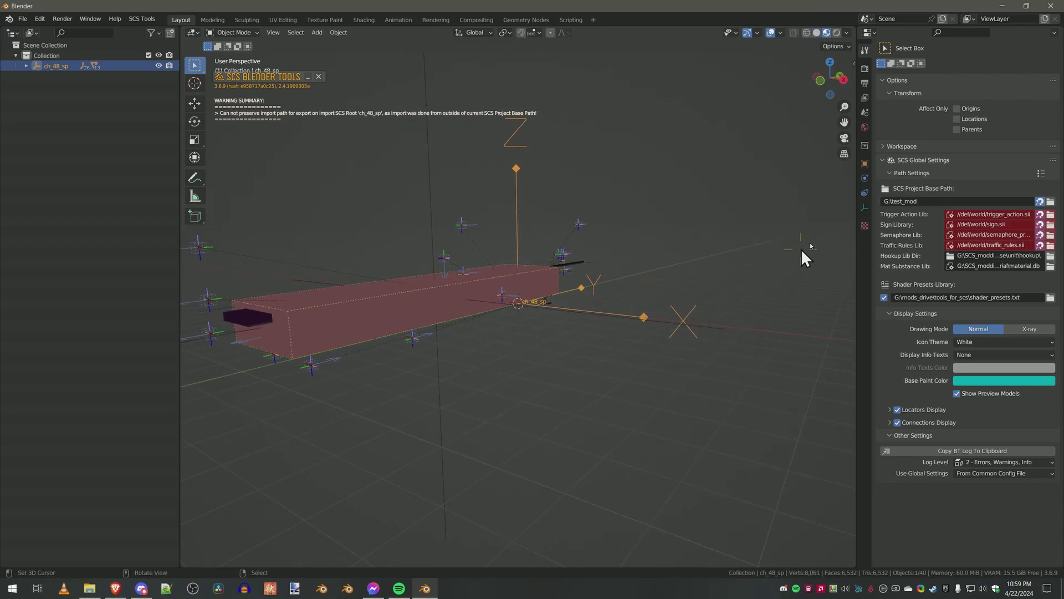
Hide the pink placeholder box from the sidebar's SCS Tools tab to reveal the chassis.
left_click(854, 63)
left_click(849, 148)
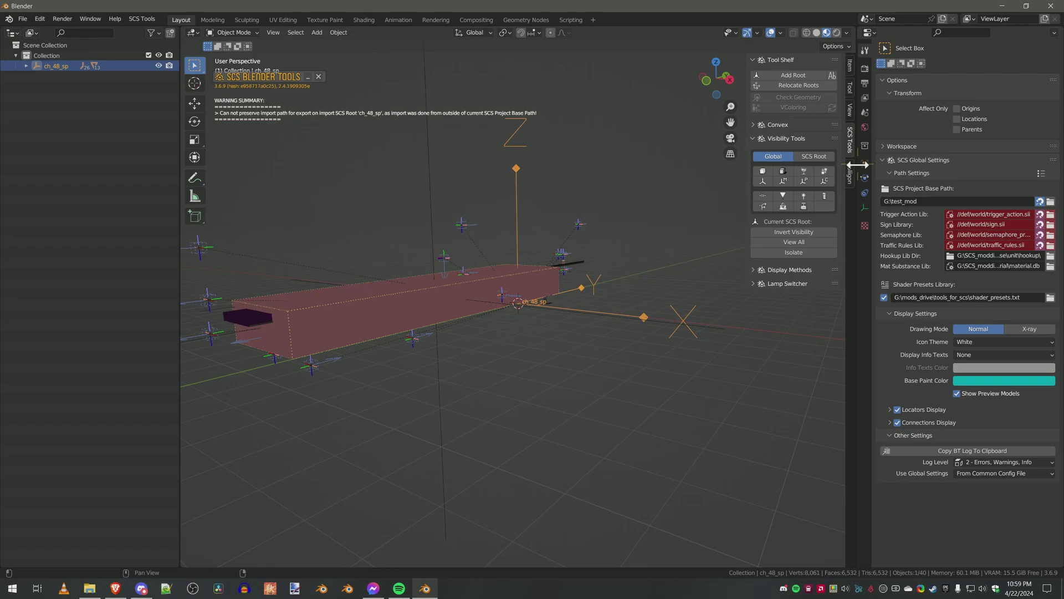
left_click(823, 181)
middle_click_drag(540, 271, 514, 278)
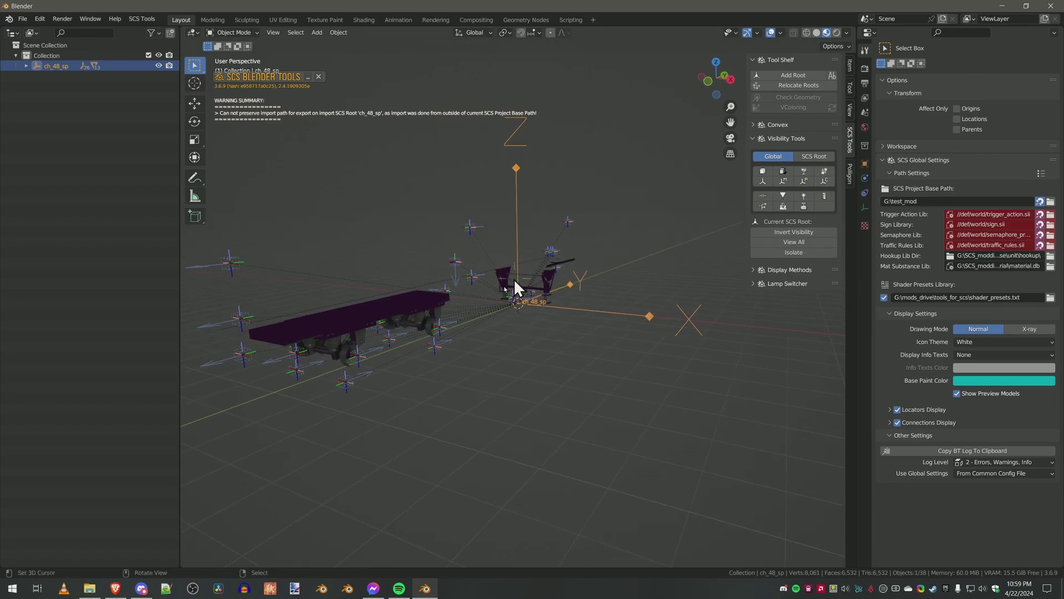
middle_click_drag(350, 342, 385, 221)
scroll(363, 221, "down", 4)
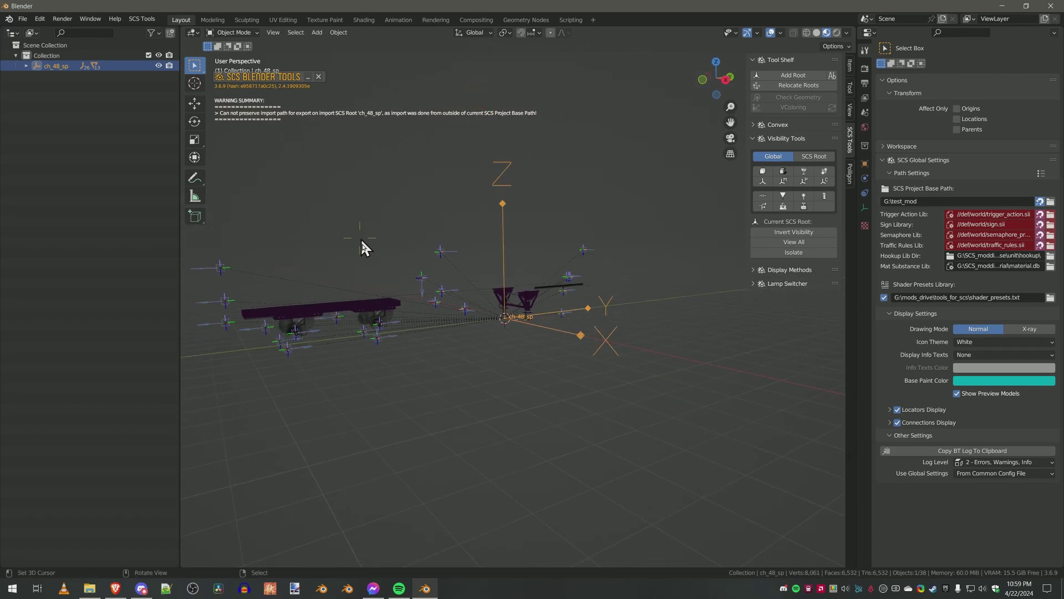
Select the chassis body part and bring up the Shift+S snap menu.
left_click(446, 253)
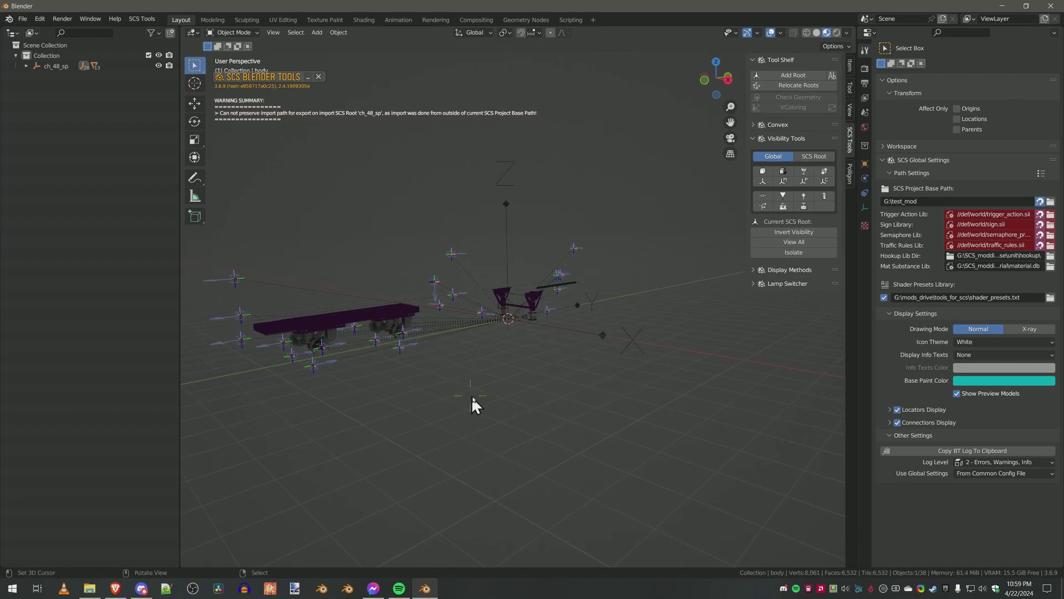
middle_click_drag(471, 395, 417, 394)
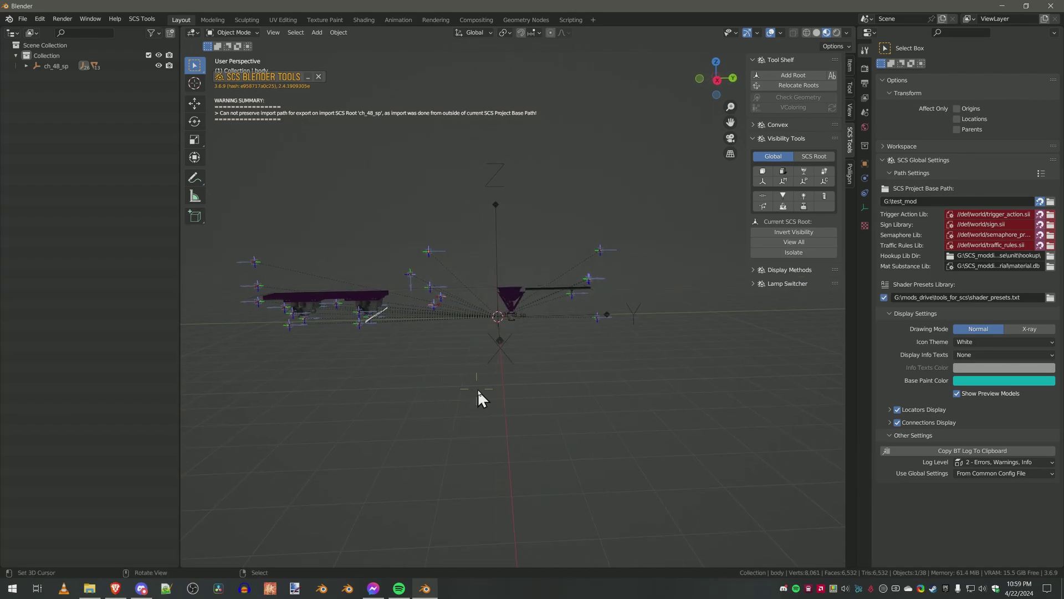
key("shift+s")
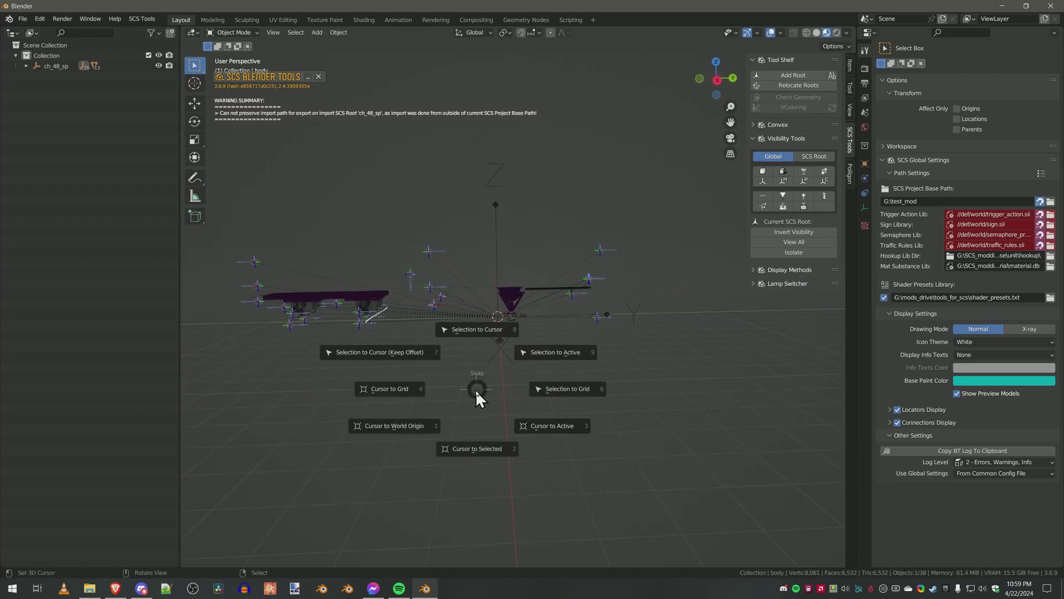
Snap the 3D cursor to the selected chassis part and start another SCS Models import.
left_click(474, 446)
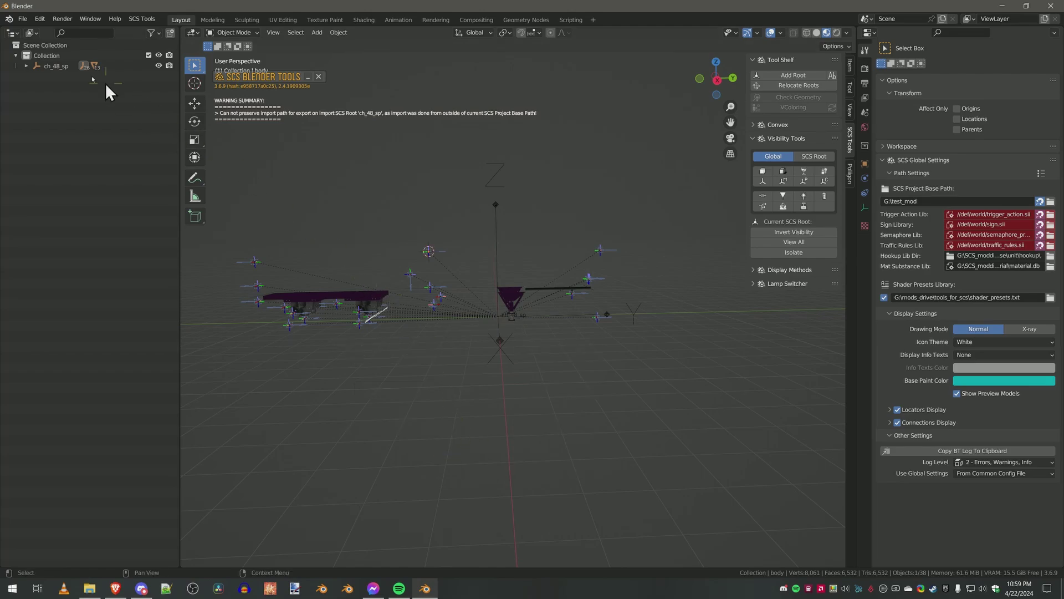
left_click(22, 21)
mouse_move(43, 158)
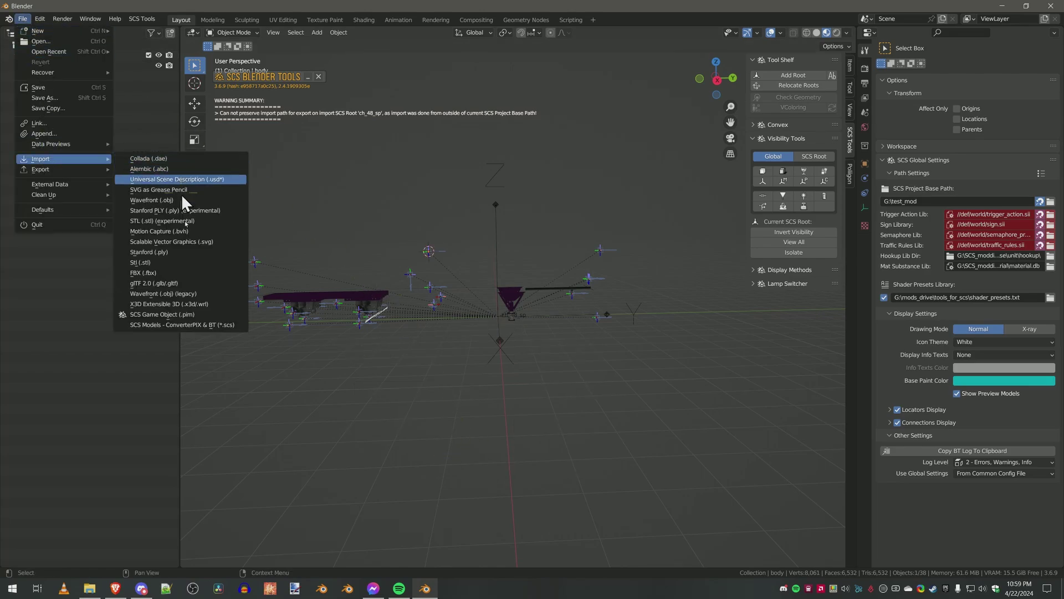
left_click(180, 324)
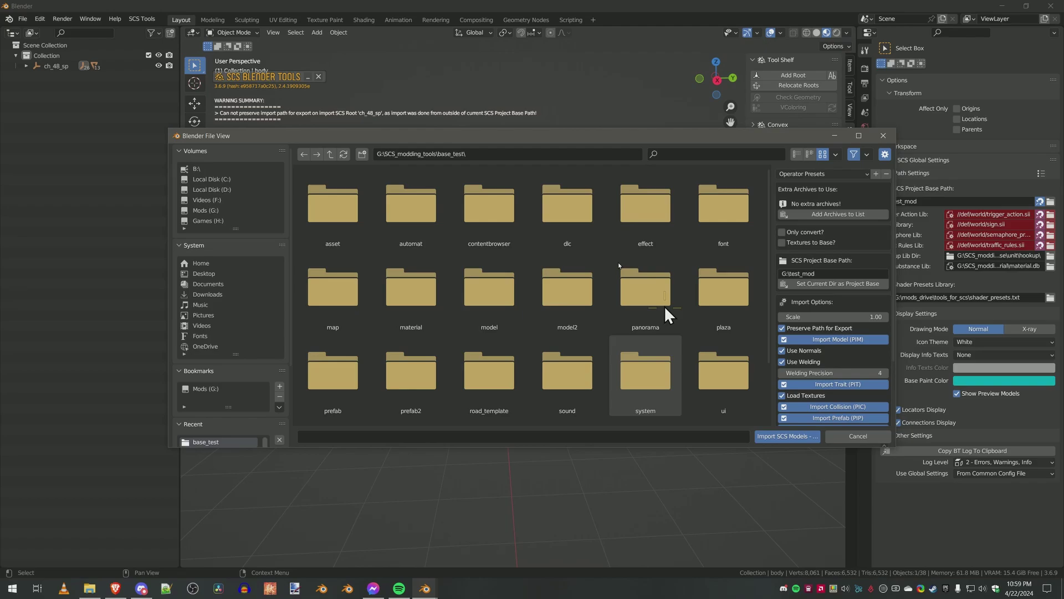
left_click(776, 436)
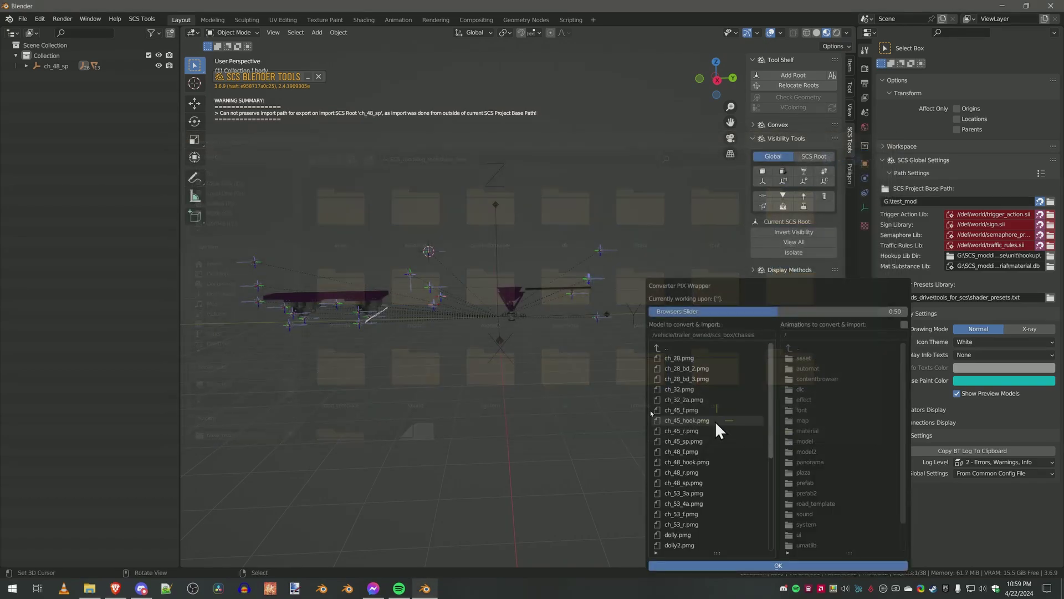
Import box_48.pmg from scs_box/body through the Converter PIX Wrapper.
left_click_drag(733, 300, 608, 202)
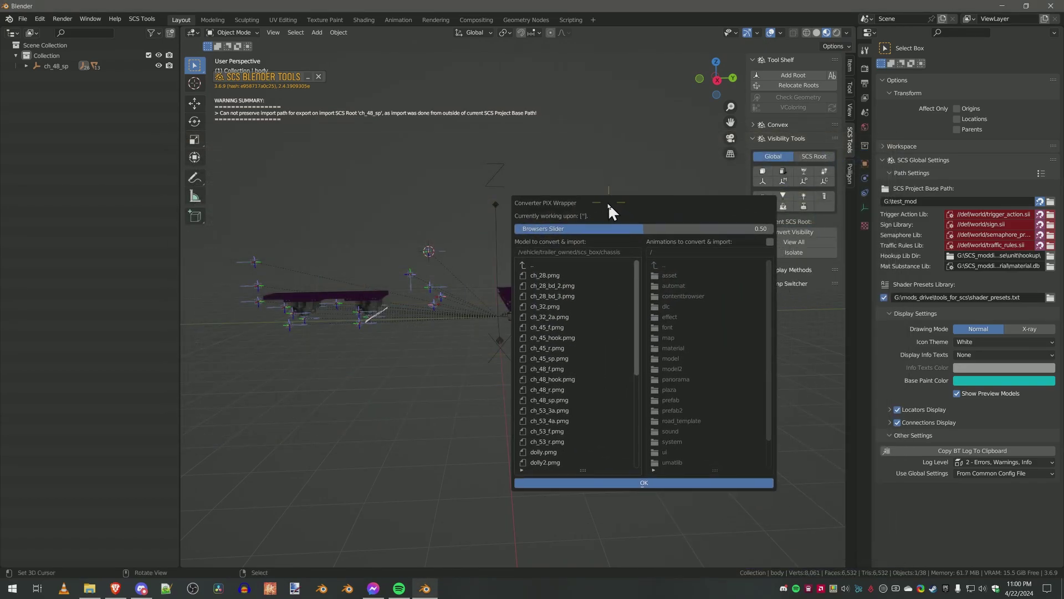
left_click(524, 264)
left_click(528, 285)
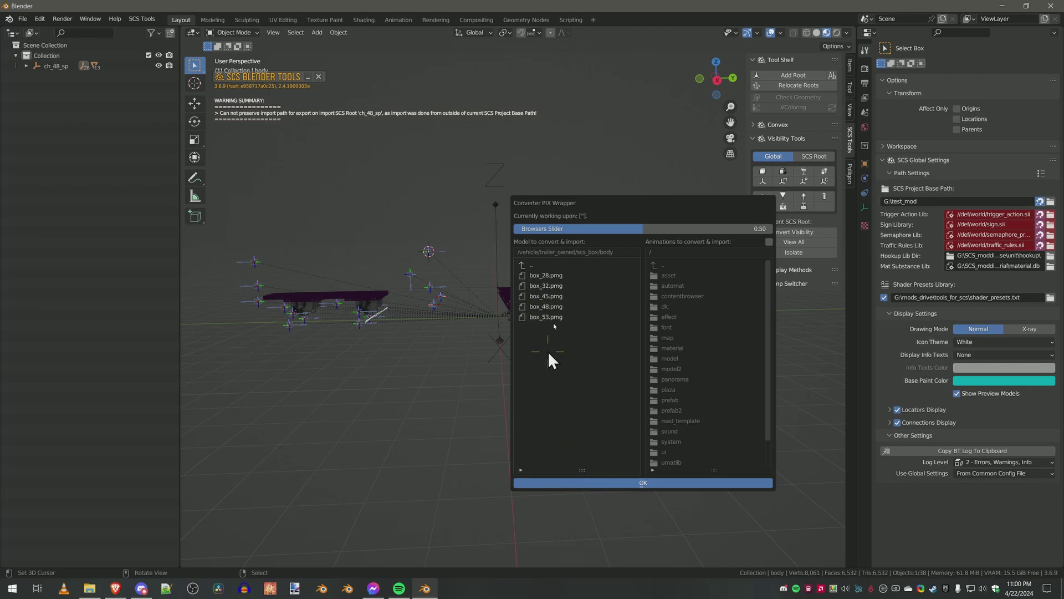
left_click(545, 307)
left_click(618, 484)
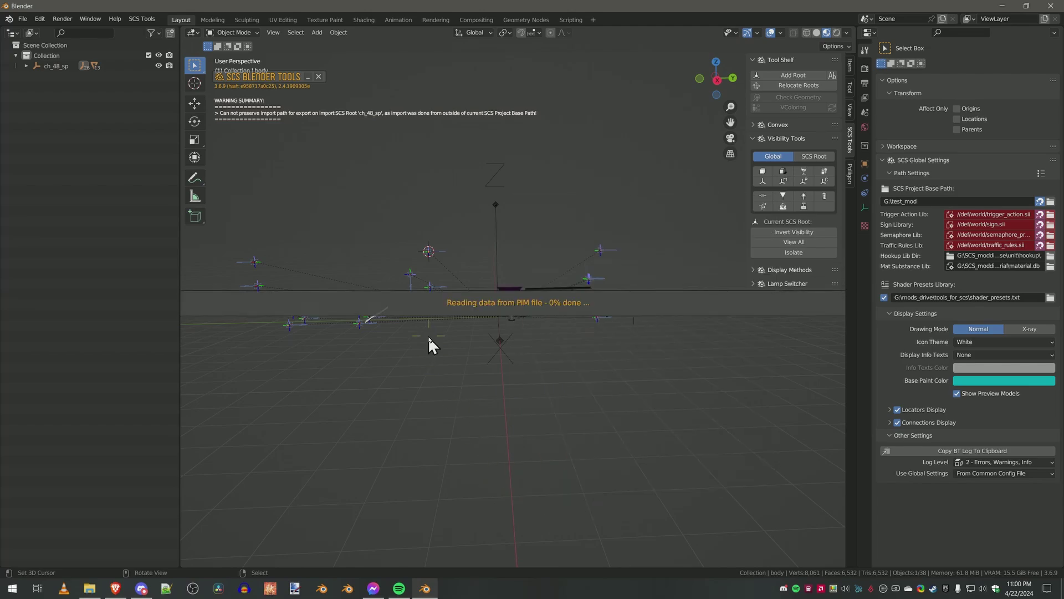
middle_click_drag(428, 335, 441, 311)
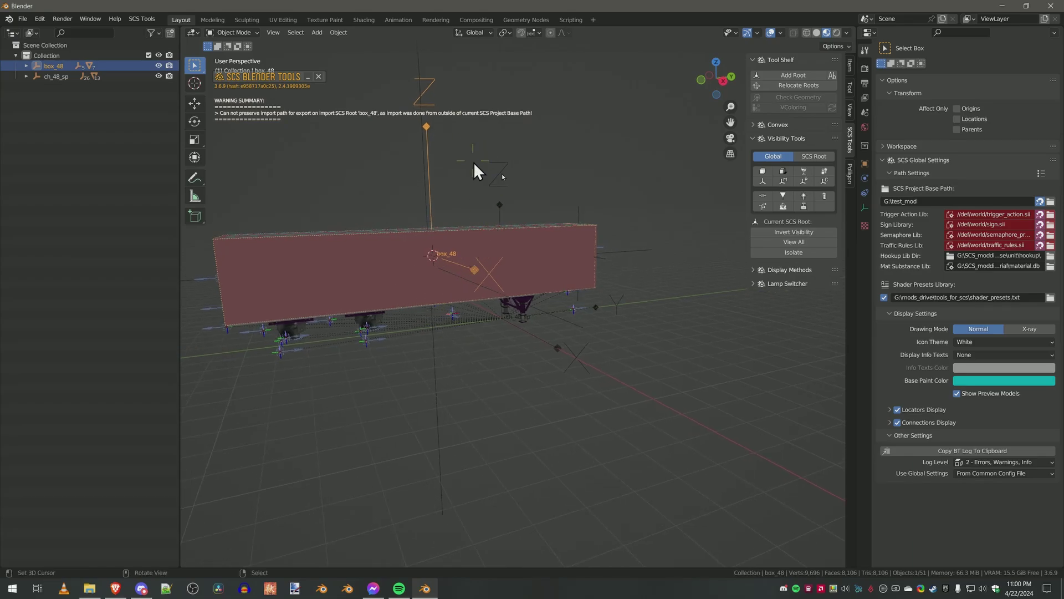
Hide the red placeholder box and orbit to view the teal box_48 body on the chassis.
left_click(782, 195)
middle_click_drag(682, 216, 545, 309)
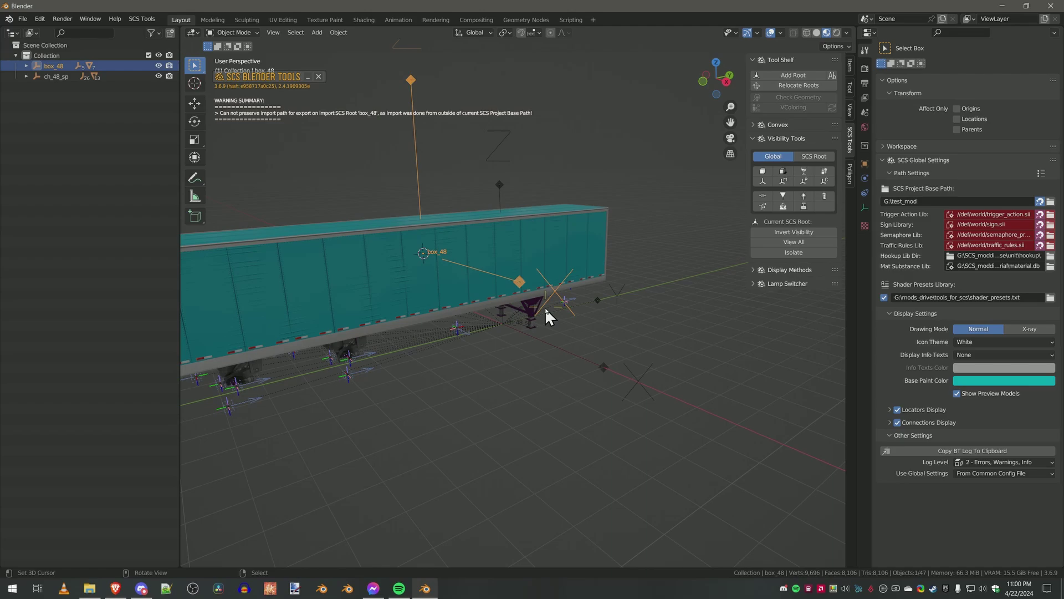
middle_click_drag(544, 307, 482, 308)
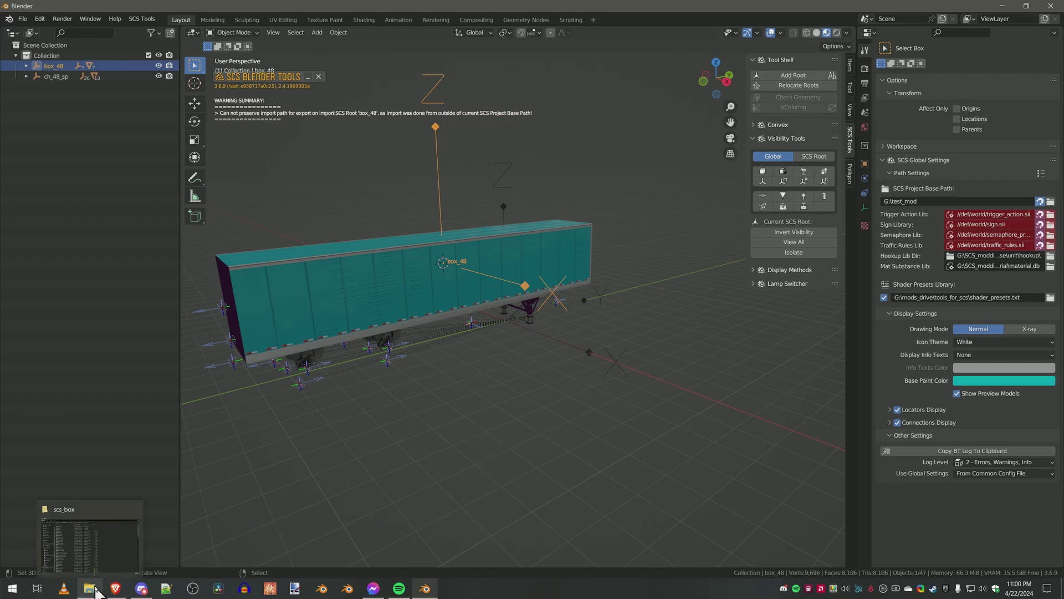
In Explorer, go up to base_test and look inside material/environment.
left_click(90, 548)
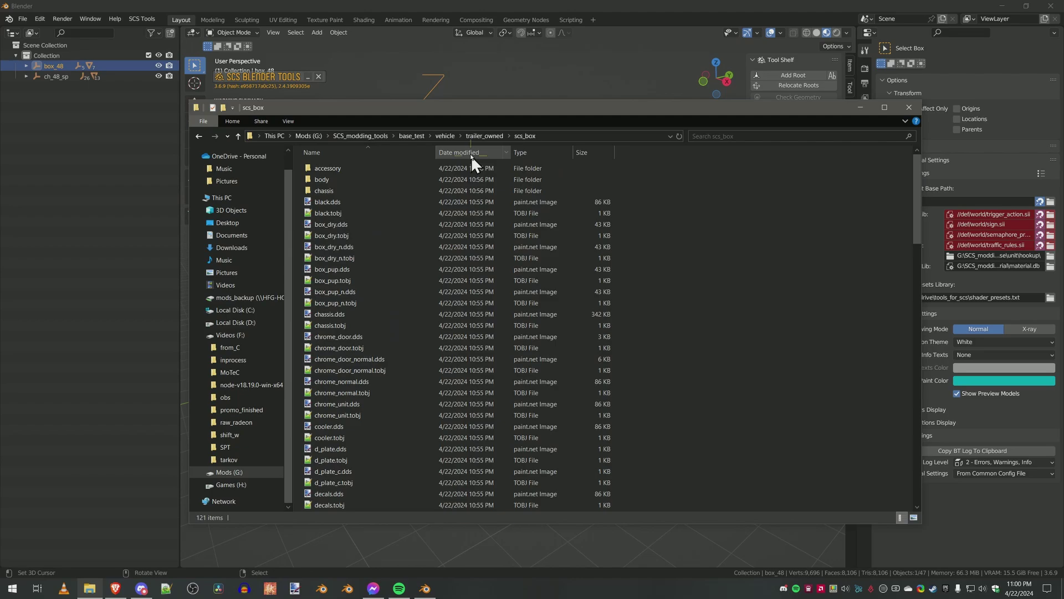
left_click(443, 136)
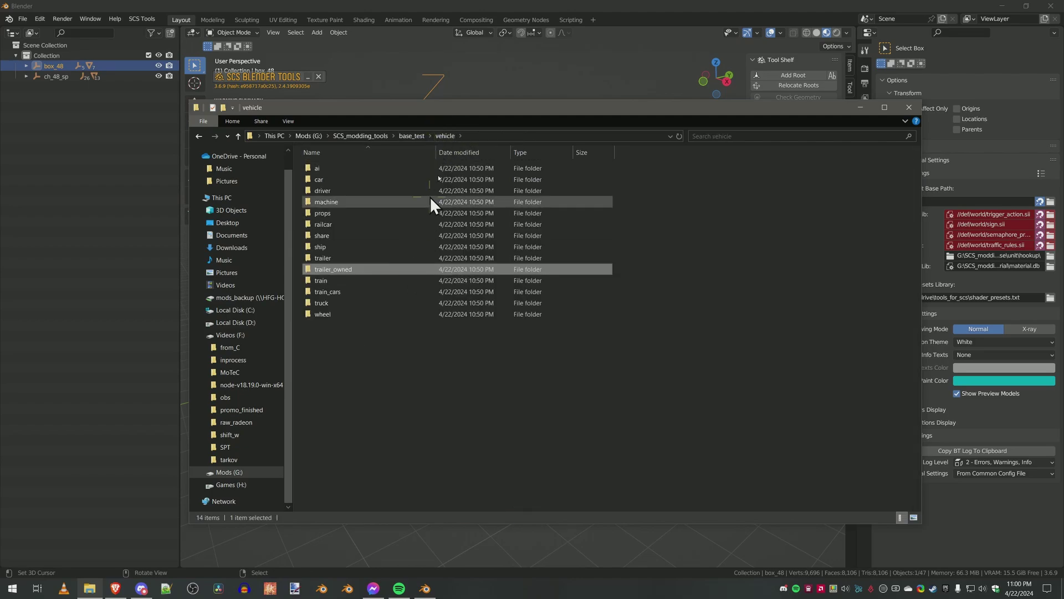
left_click(415, 138)
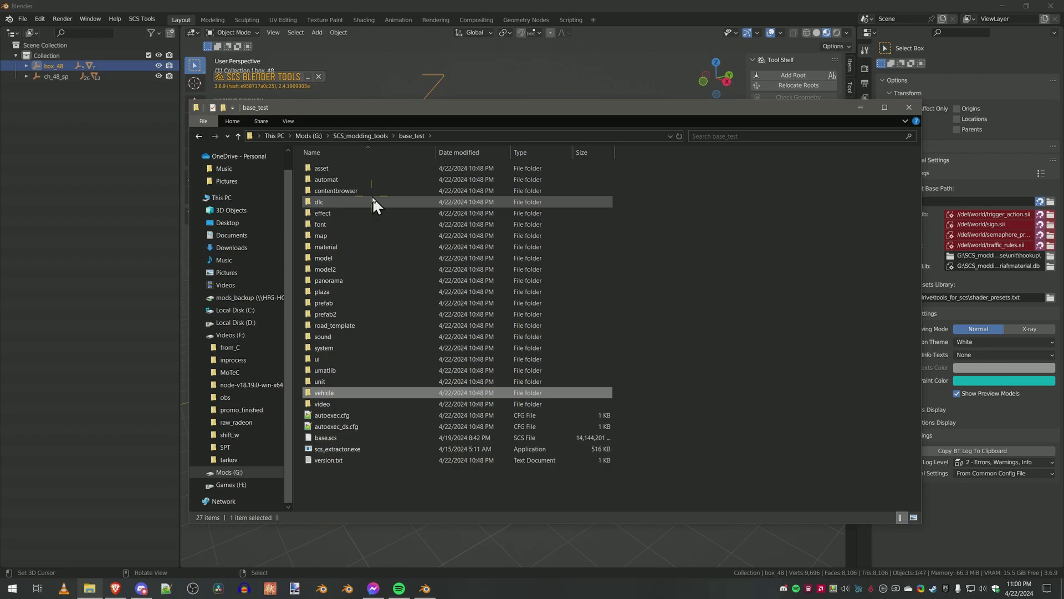
double_click(330, 246)
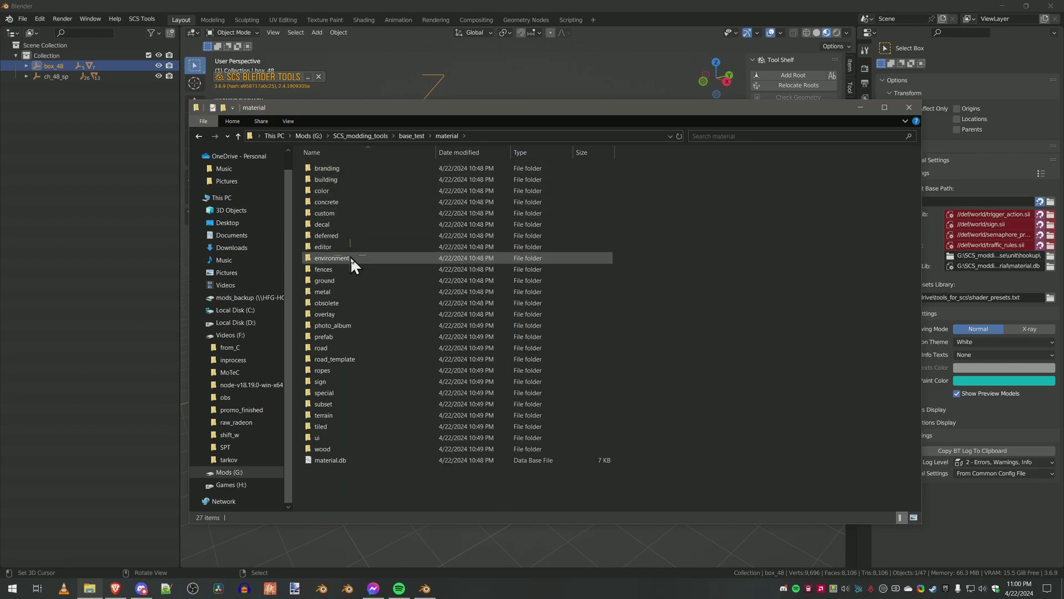
double_click(350, 256)
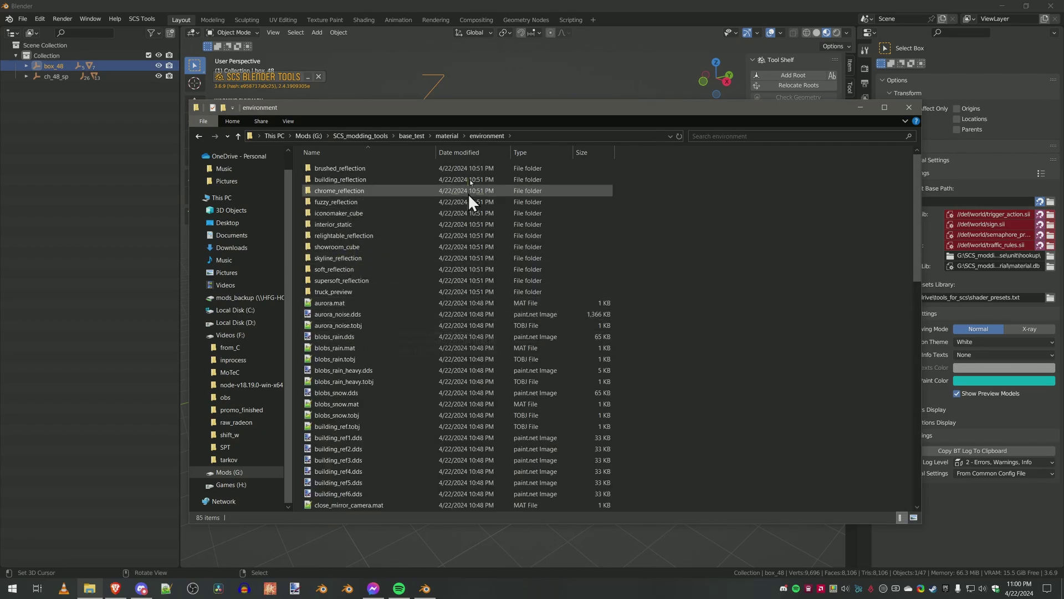
left_click(417, 136)
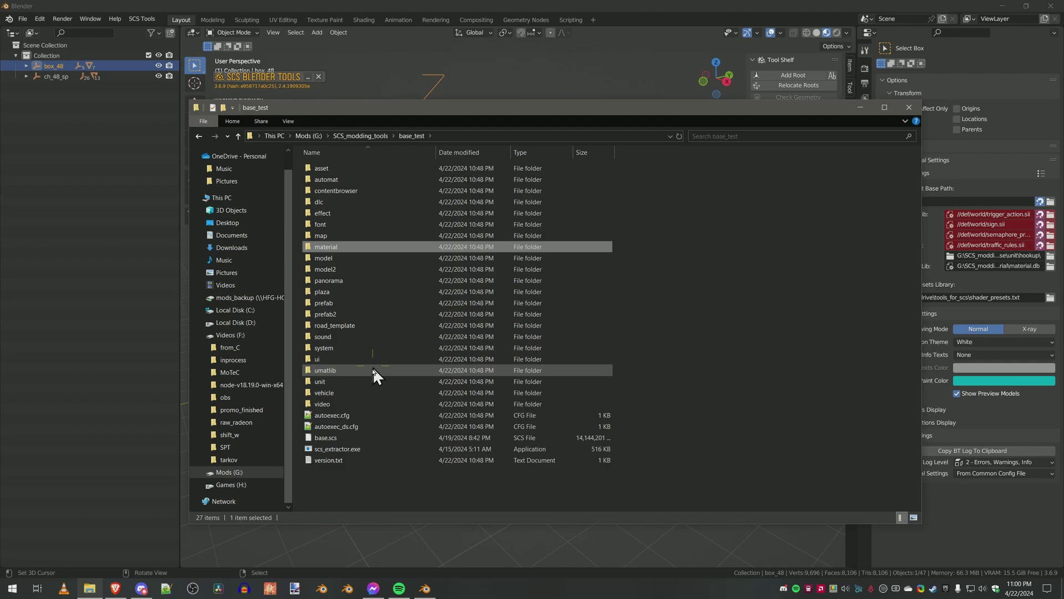
Browse vehicle/share and vehicle/trailer, then return to the base_test folder.
double_click(346, 392)
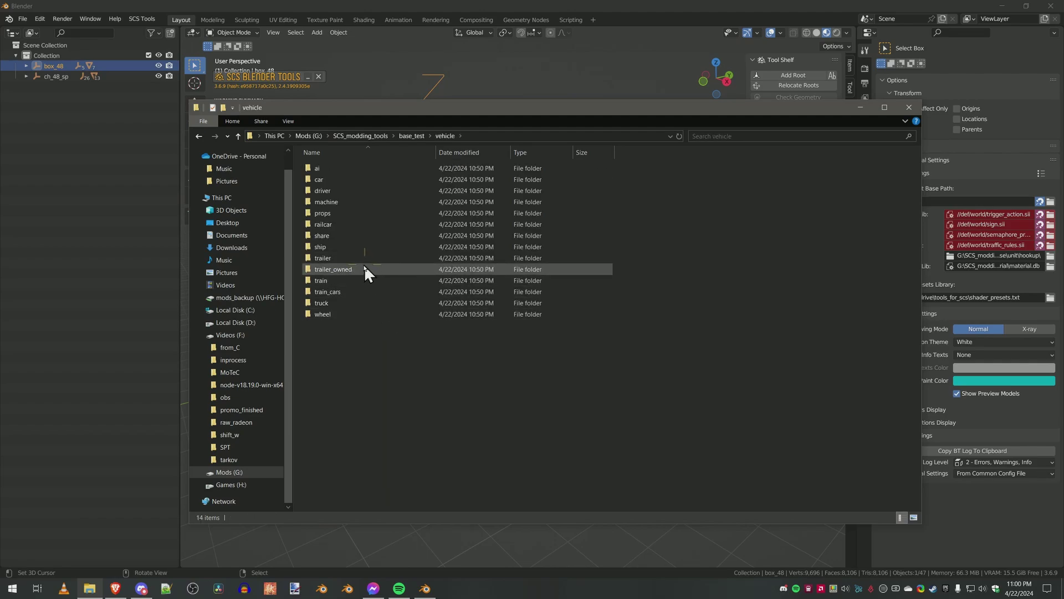
double_click(352, 236)
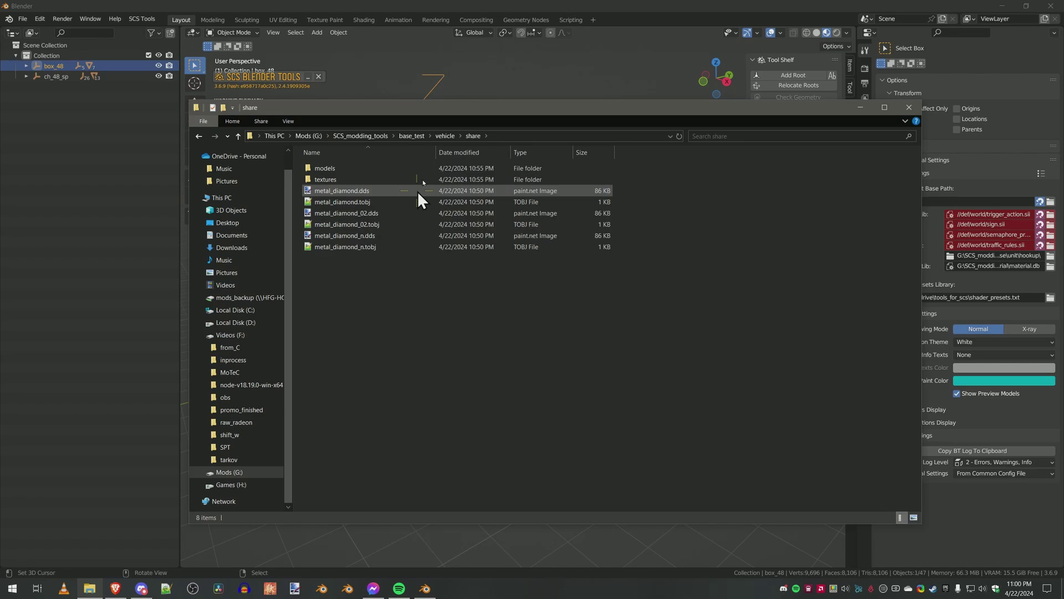
left_click(442, 137)
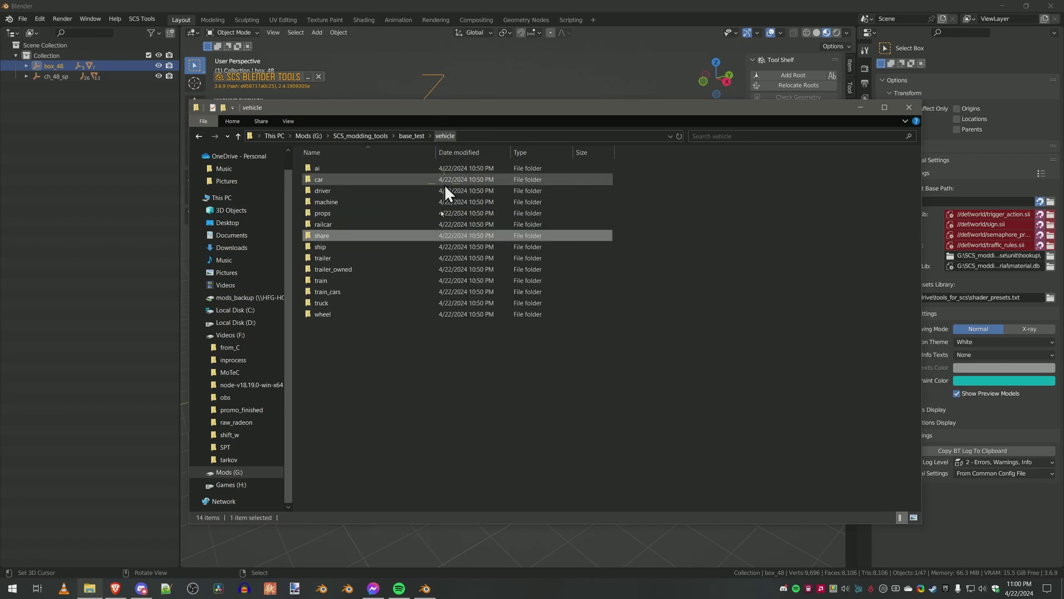
double_click(341, 258)
scroll(355, 250, "down", 1)
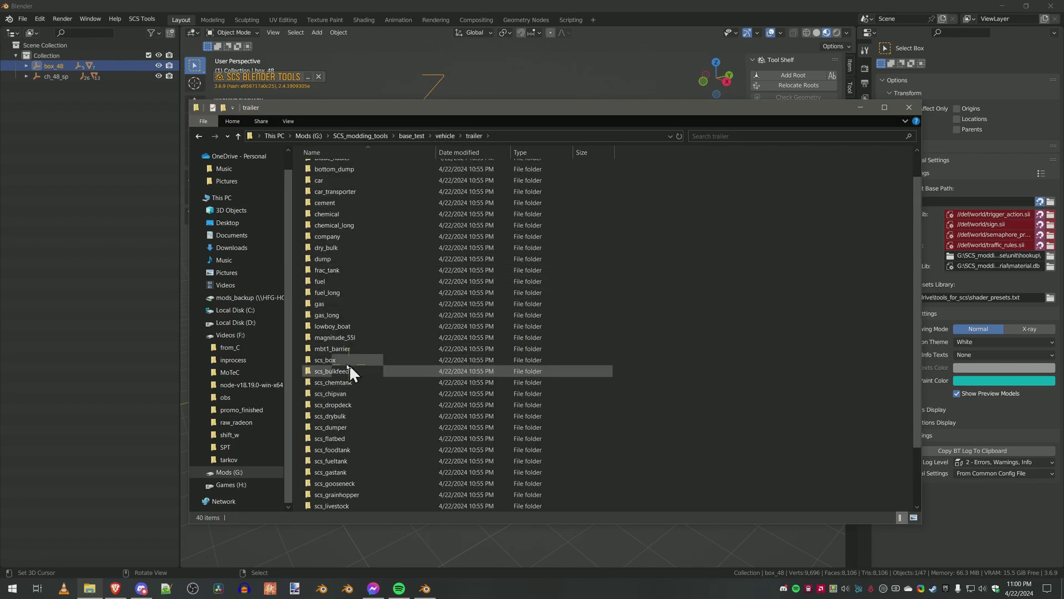
scroll(360, 354, "down", 2)
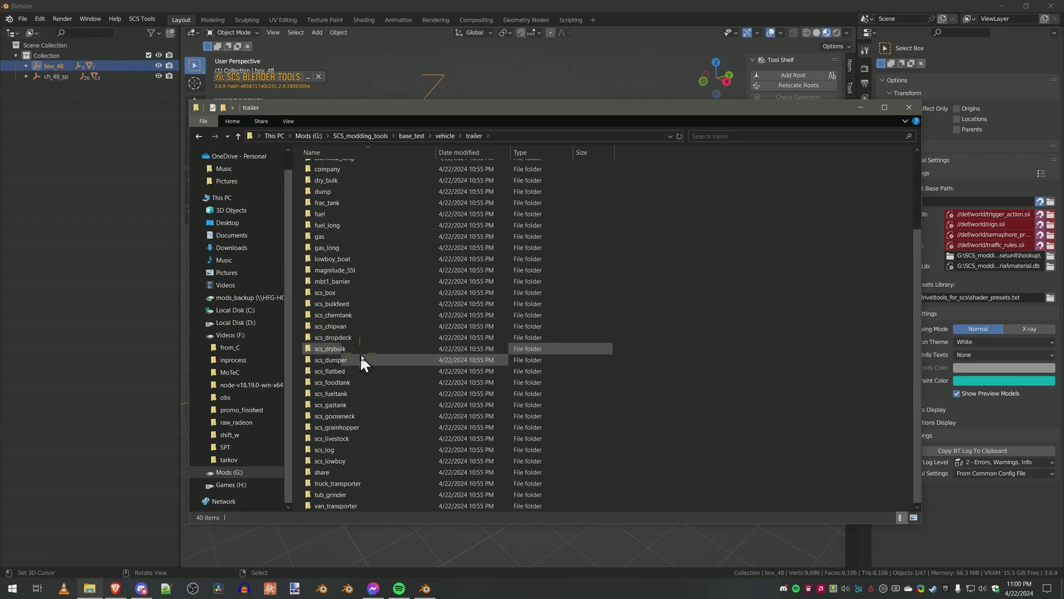
left_click(337, 472)
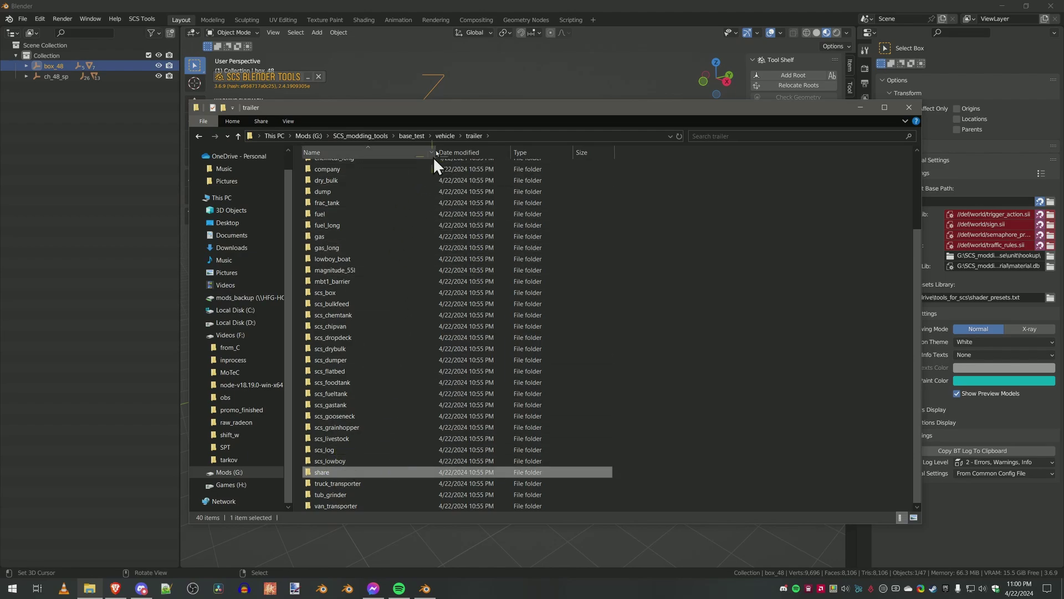
left_click(422, 136)
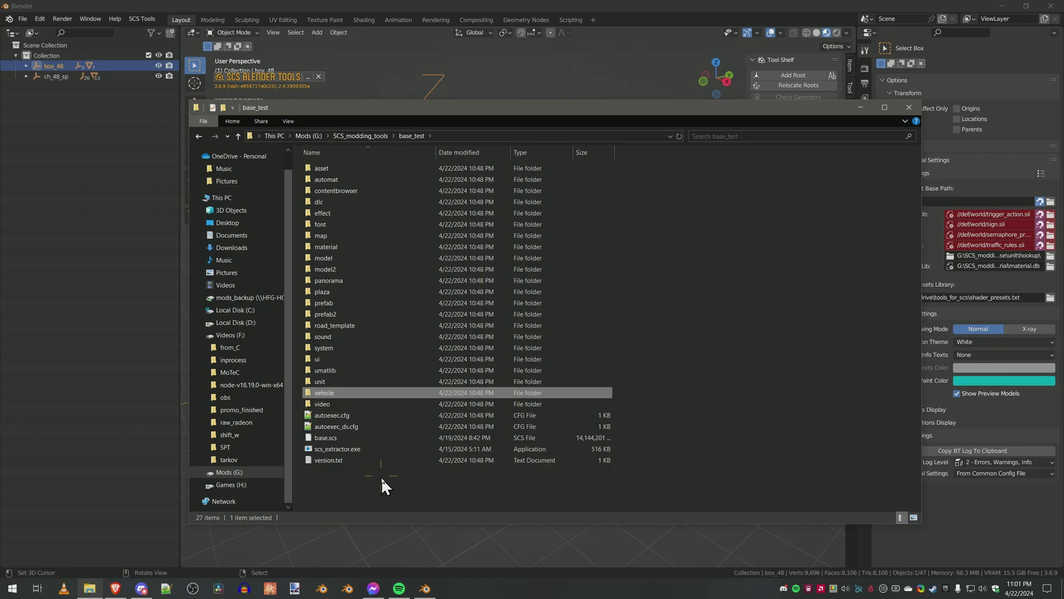
Back in Blender, delete box_48 and ch_48_sp from the outliner.
left_click(859, 115)
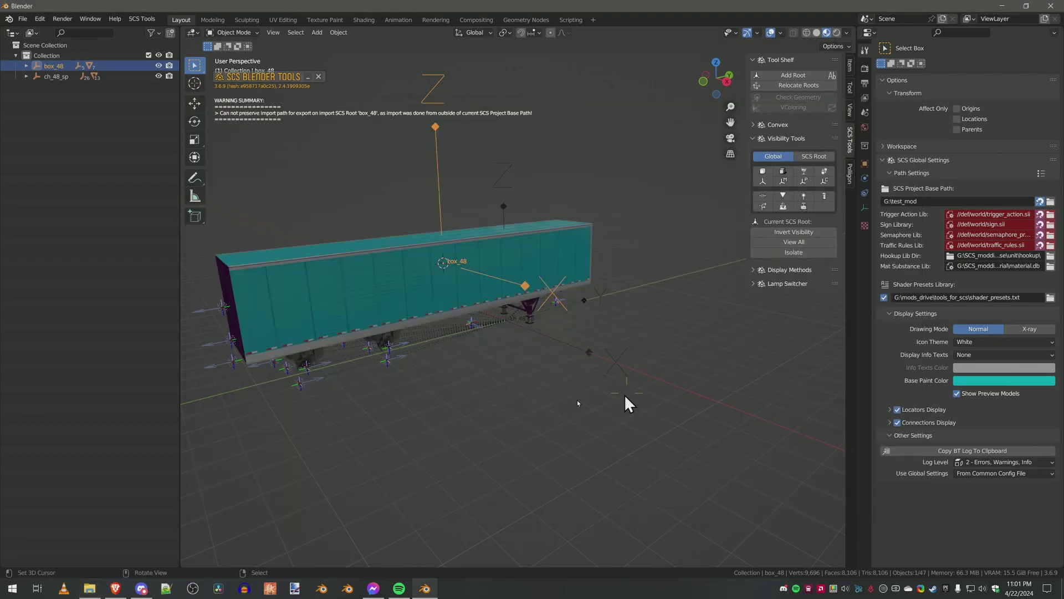
right_click(56, 71)
left_click(51, 108)
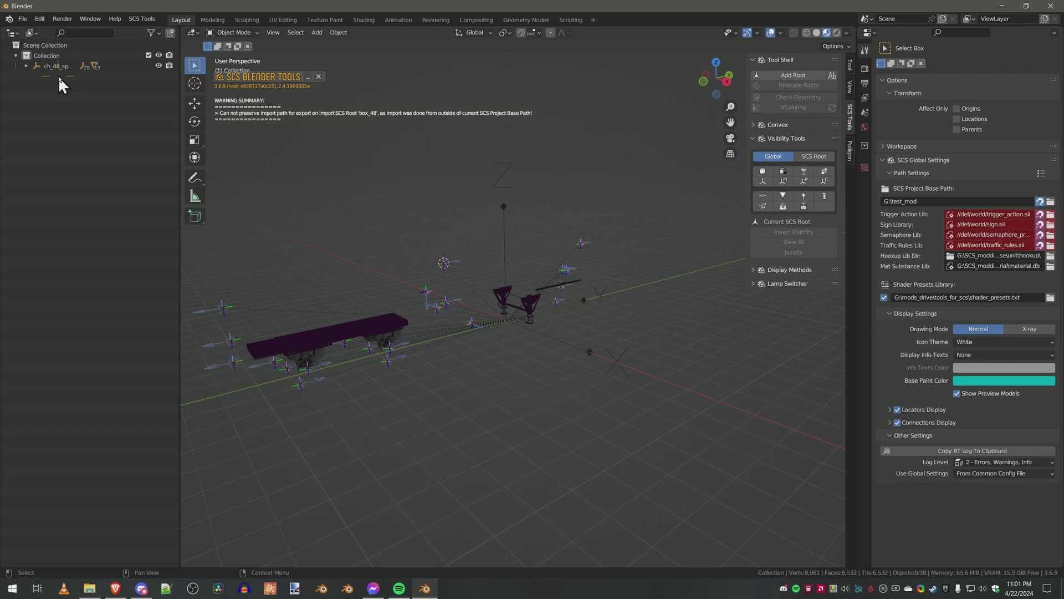
right_click(58, 65)
left_click(55, 79)
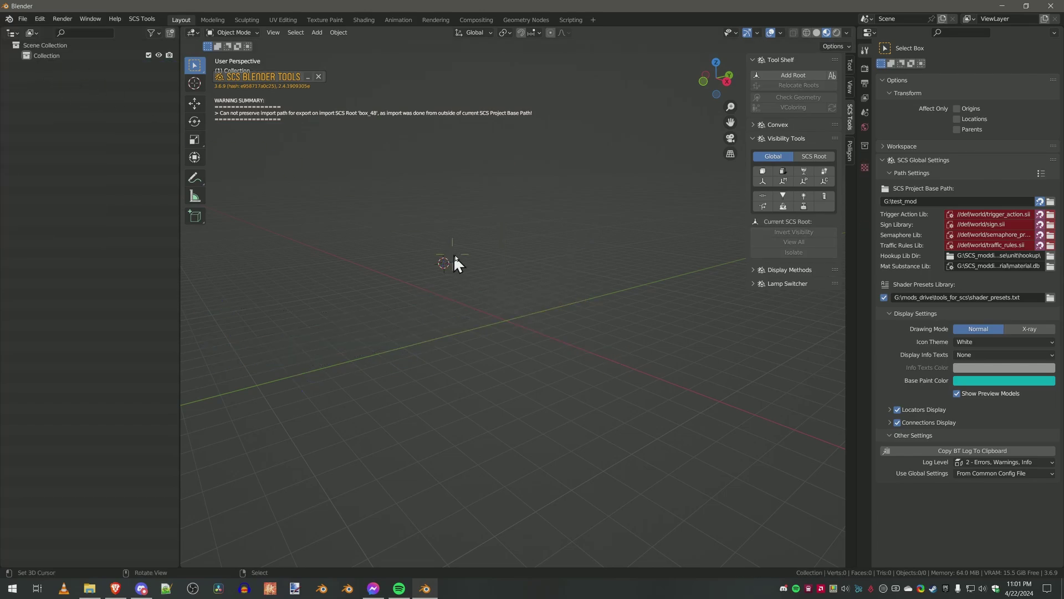
Set the SCS Project Base Path to G:\mods_drive\corby_temisko\temisko_exp_140.
left_click(1051, 201)
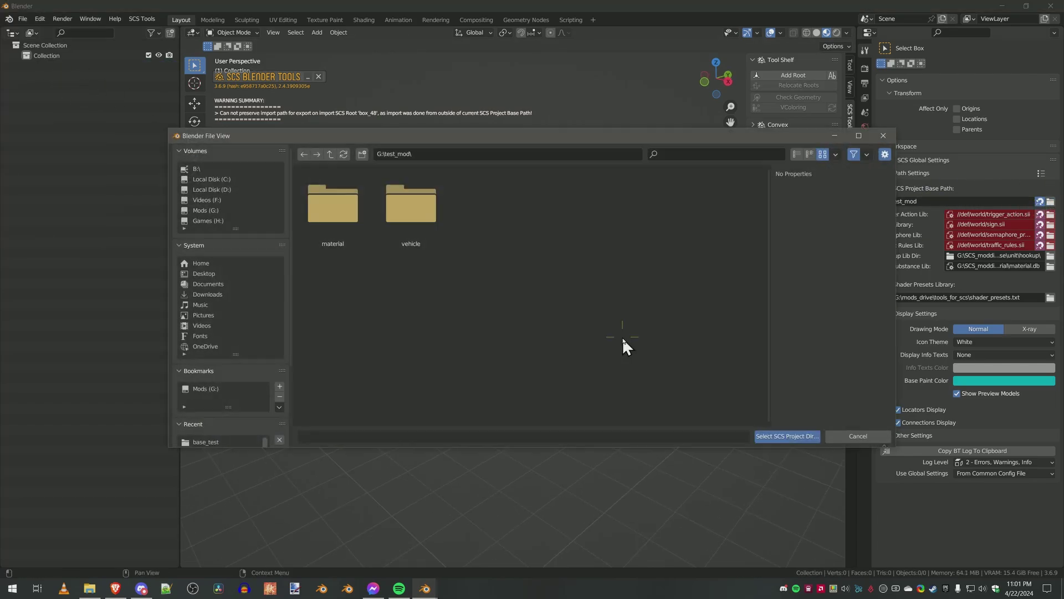
left_click(332, 155)
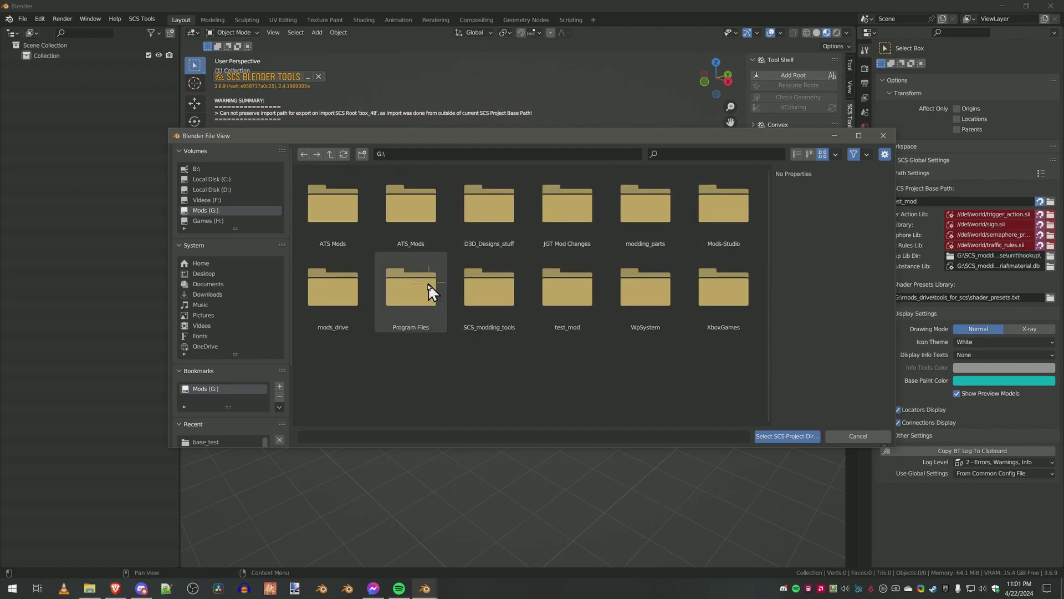
double_click(331, 290)
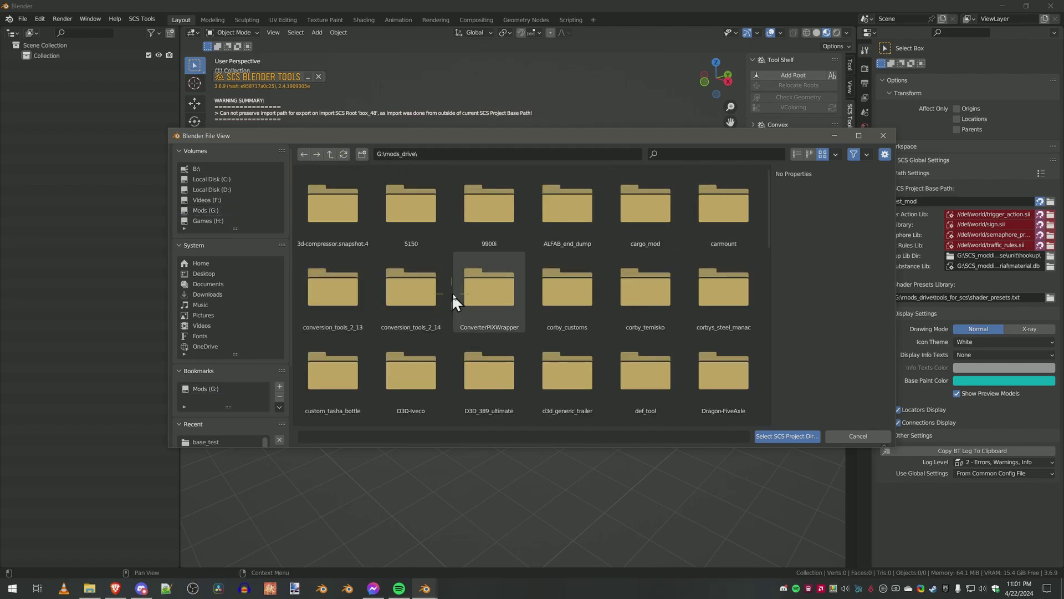
double_click(639, 295)
double_click(483, 299)
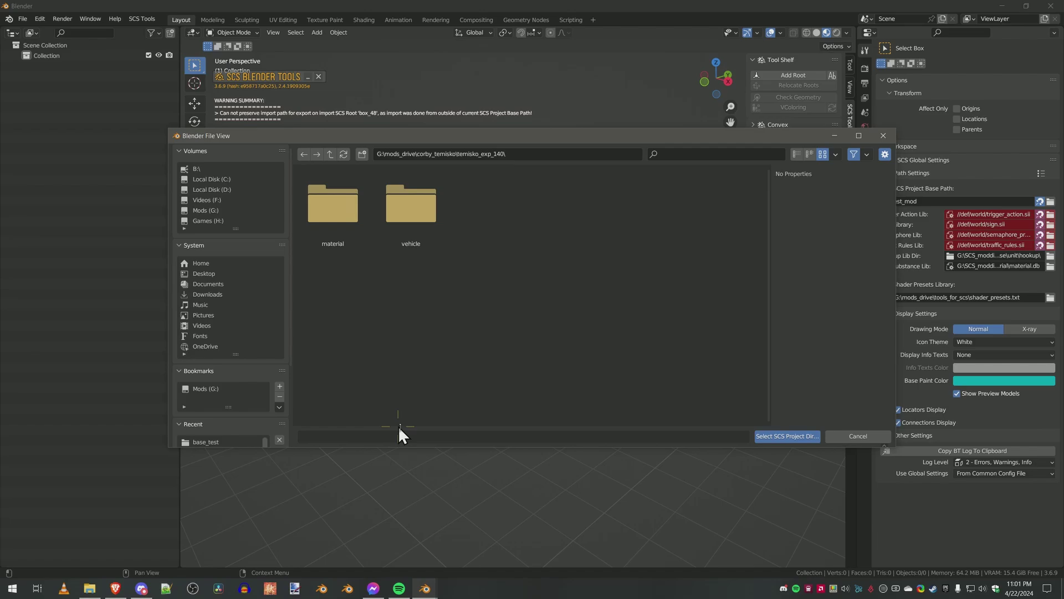
left_click(787, 436)
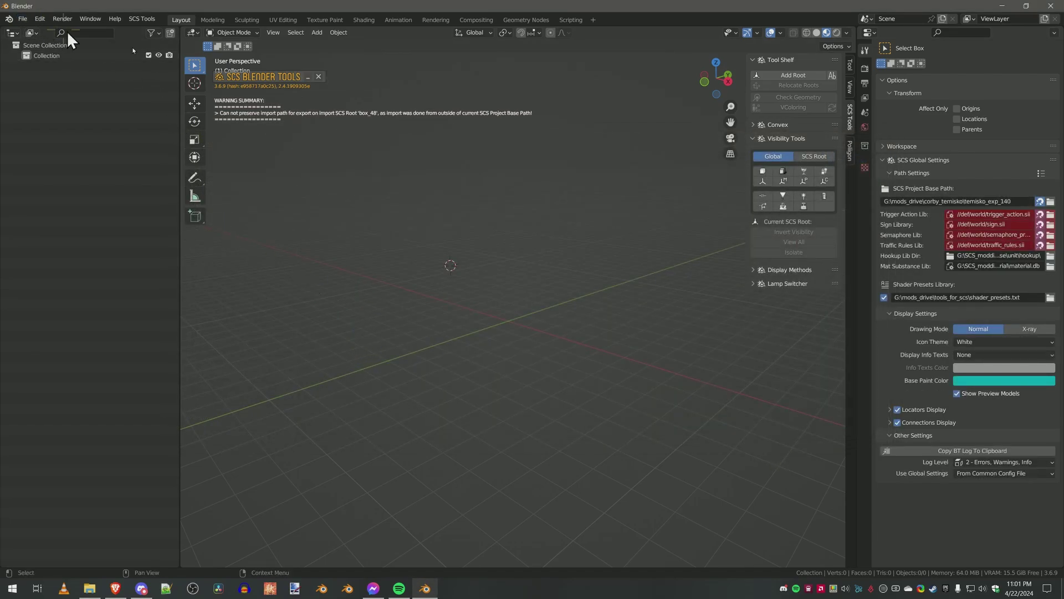
Dismiss the import warning and open temisko_update.blend from File > Open Recent.
left_click(318, 77)
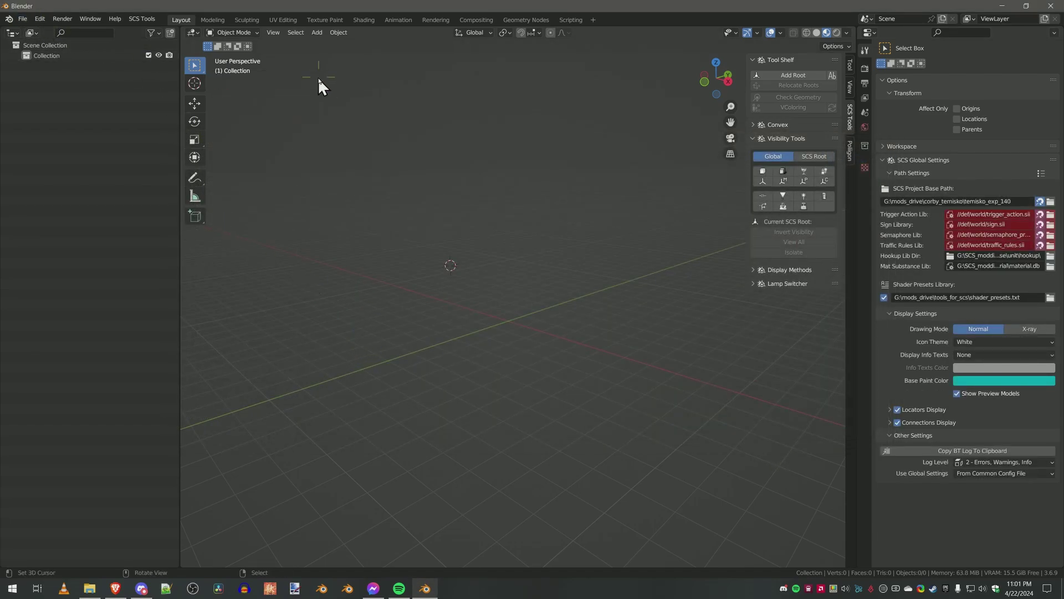
left_click(26, 18)
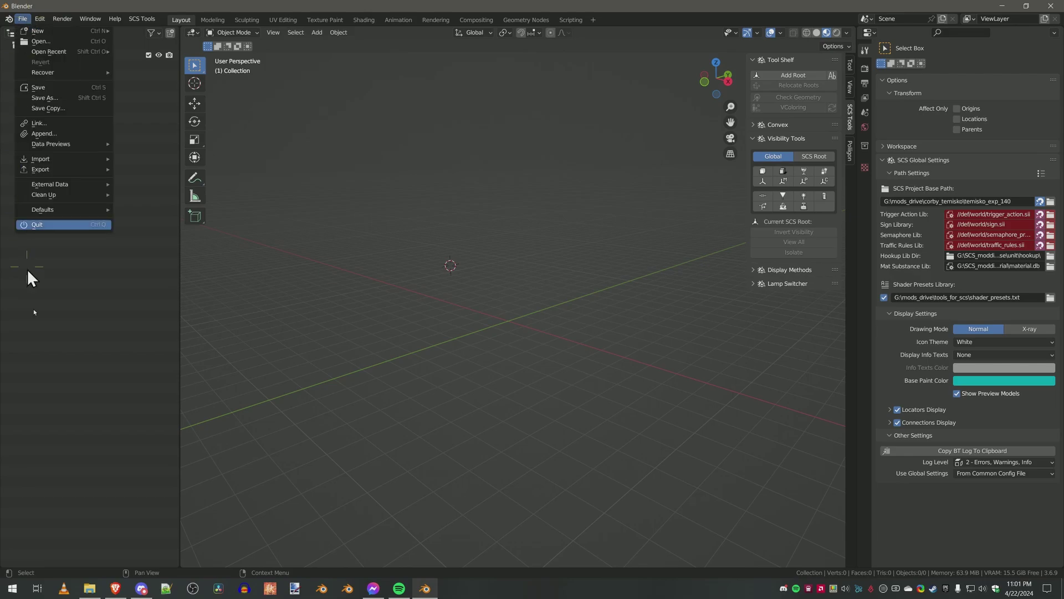
left_click(21, 21)
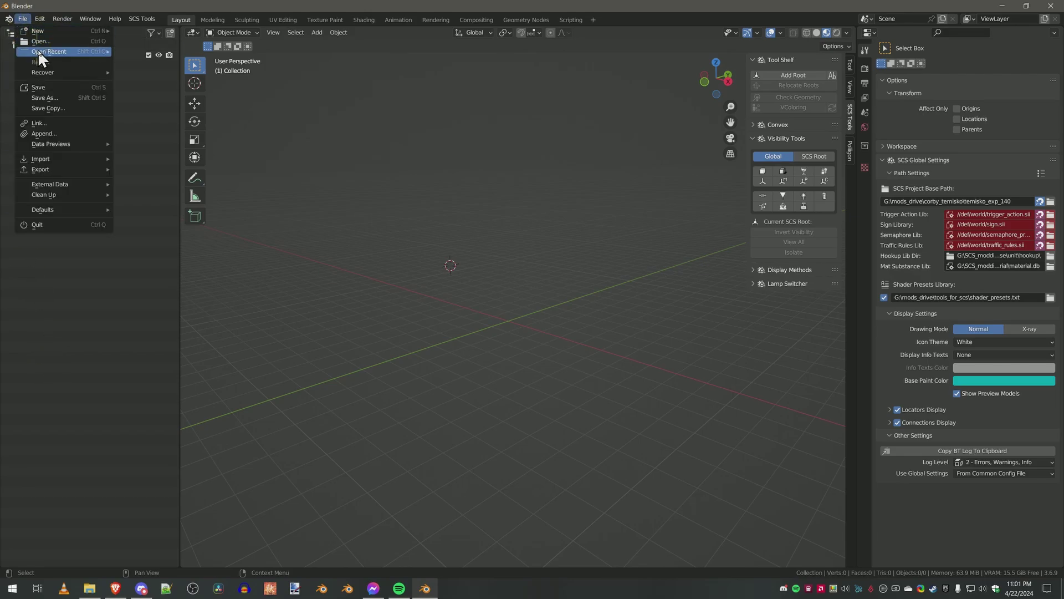
mouse_move(37, 48)
left_click(141, 48)
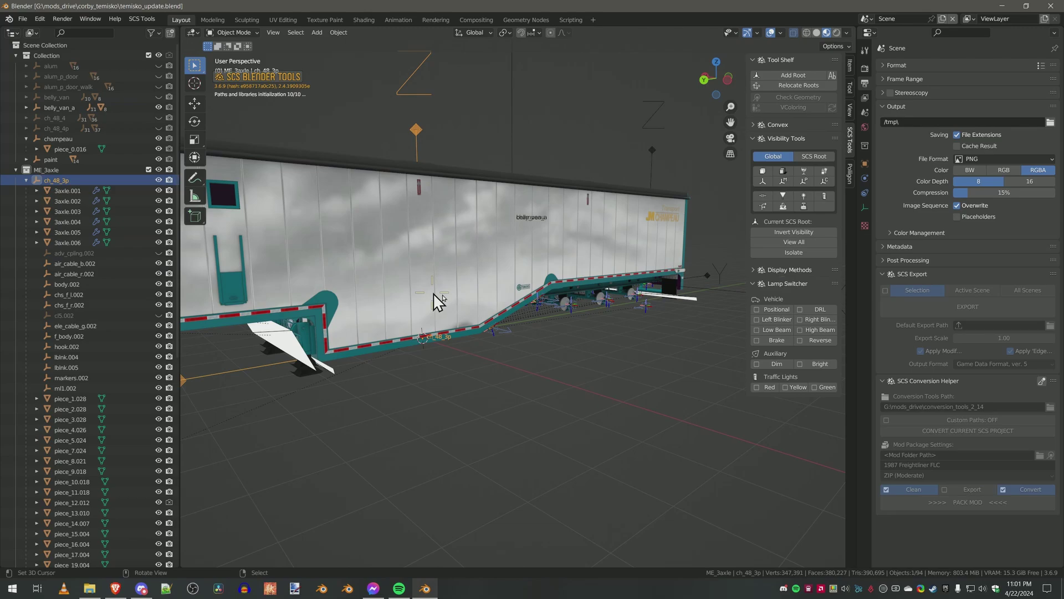
Orbit and zoom around the three-axle ch_48_3p box trailer to inspect it.
scroll(55, 371, "down", 4)
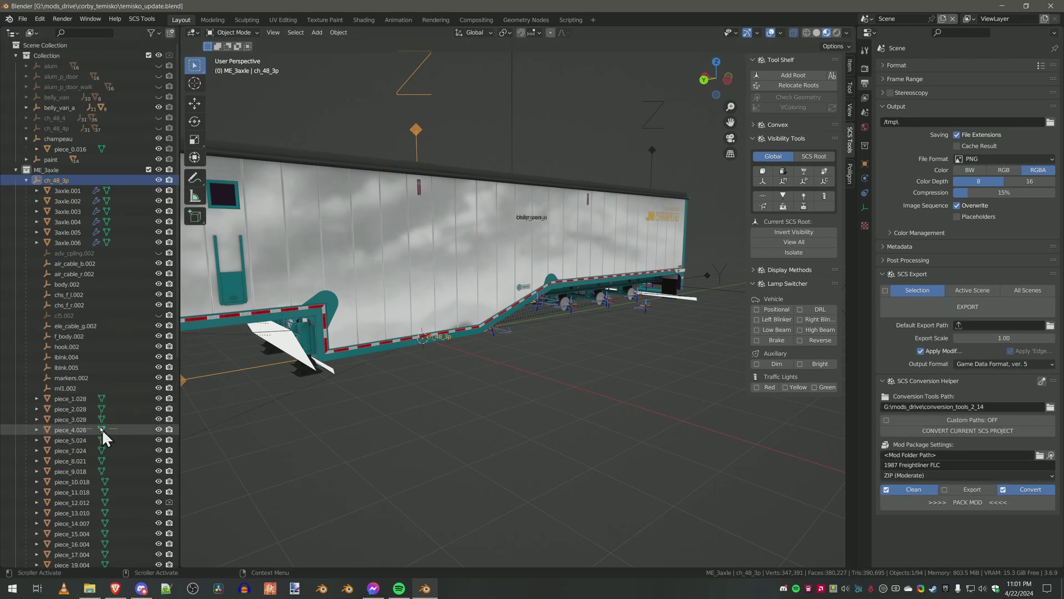
scroll(68, 322, "down", 12)
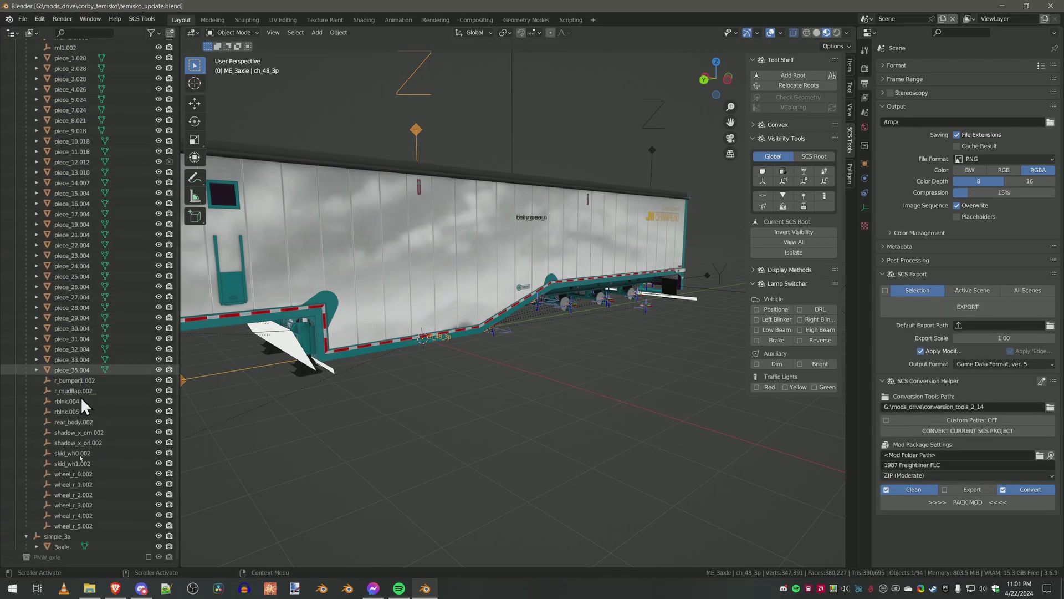
scroll(116, 297, "up", 5)
scroll(118, 294, "up", 10)
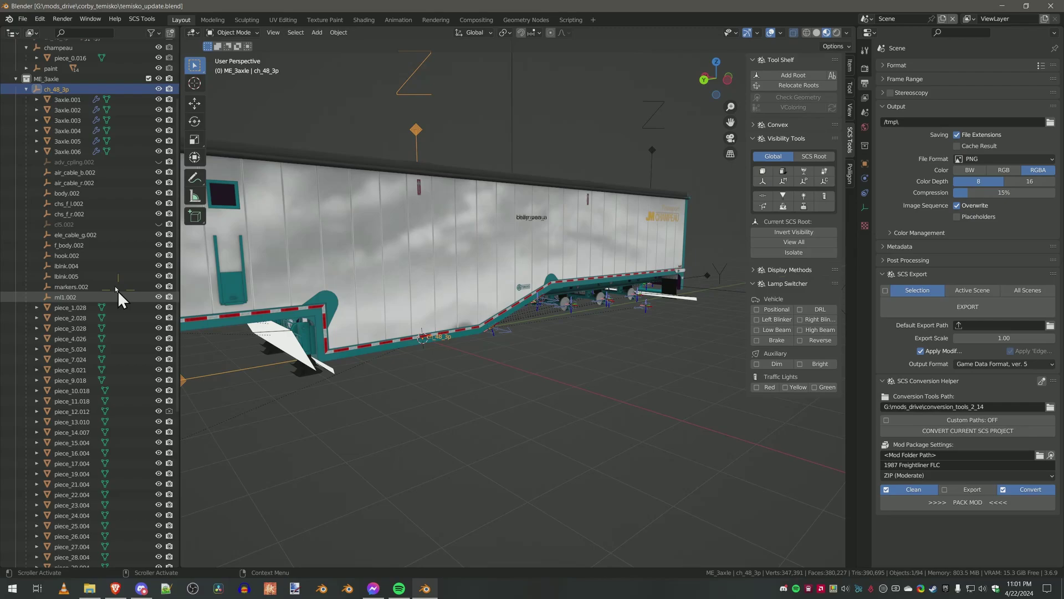
middle_click_drag(367, 264, 403, 288)
scroll(387, 278, "down", 2)
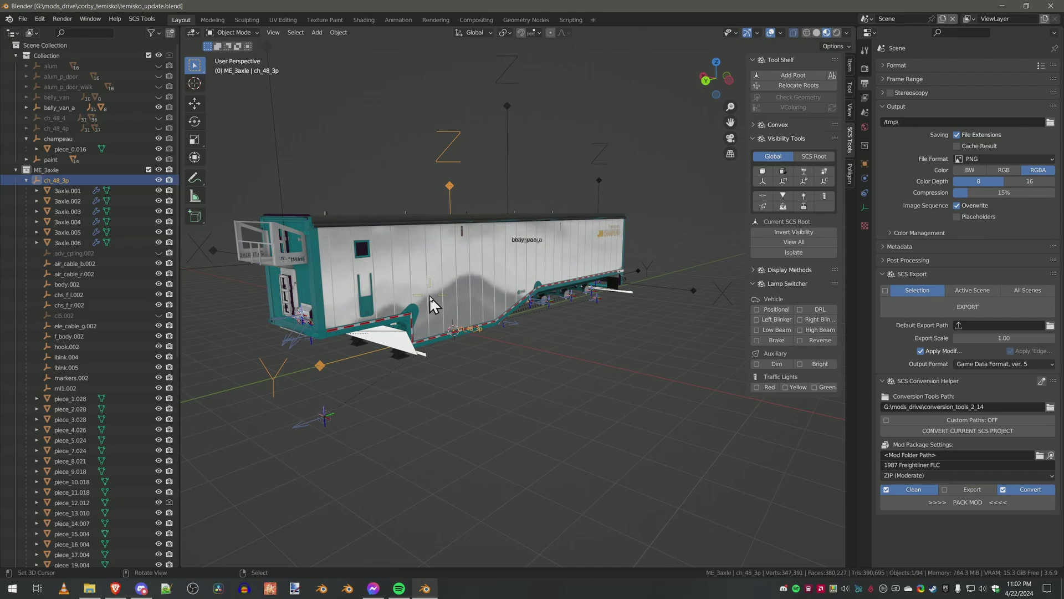
middle_click_drag(430, 295, 684, 279)
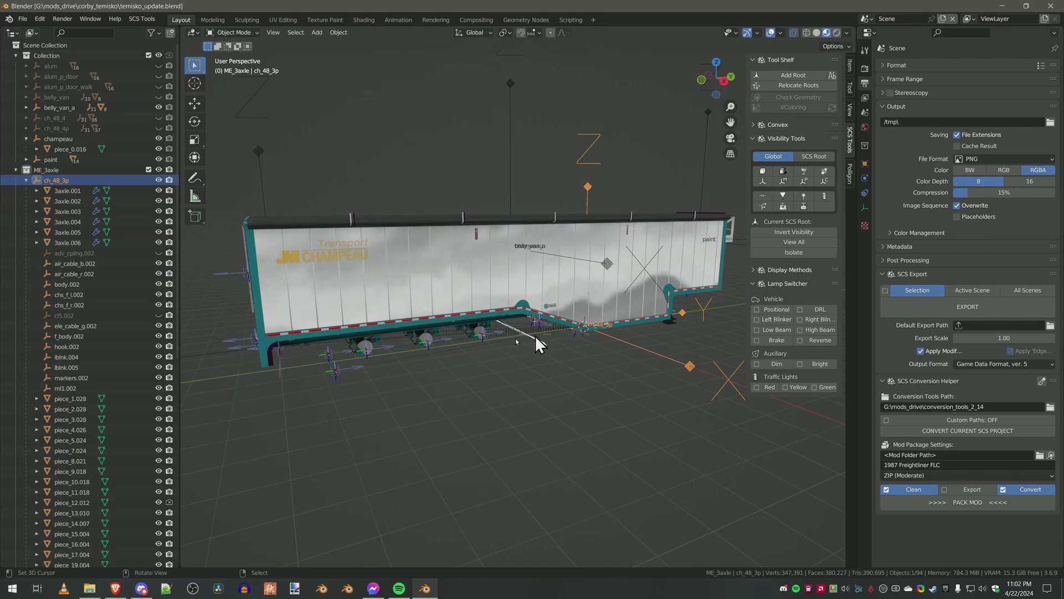
middle_click_drag(535, 335, 372, 339)
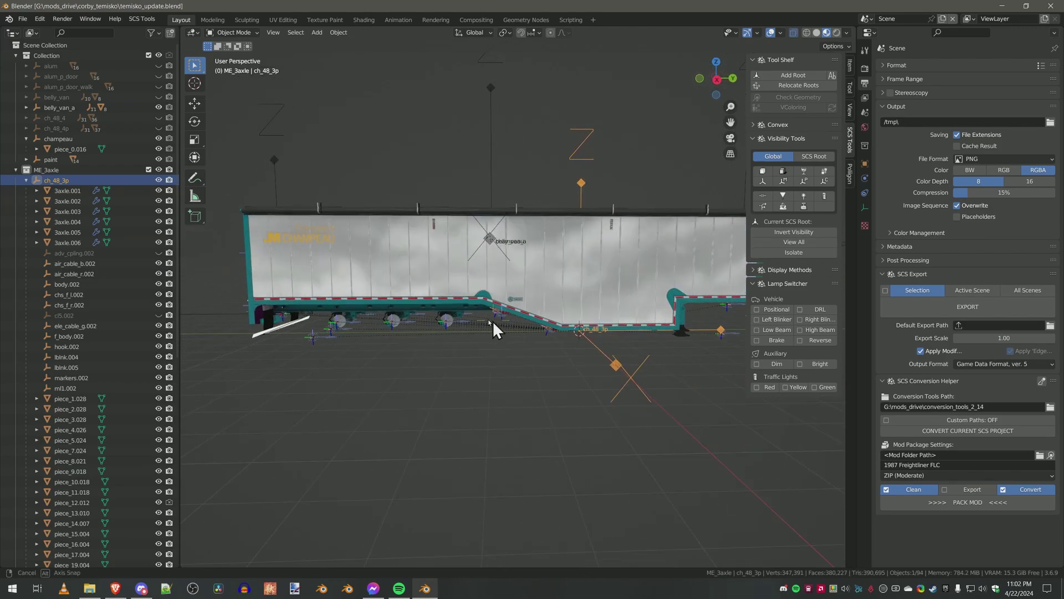
middle_click_drag(492, 320, 428, 307)
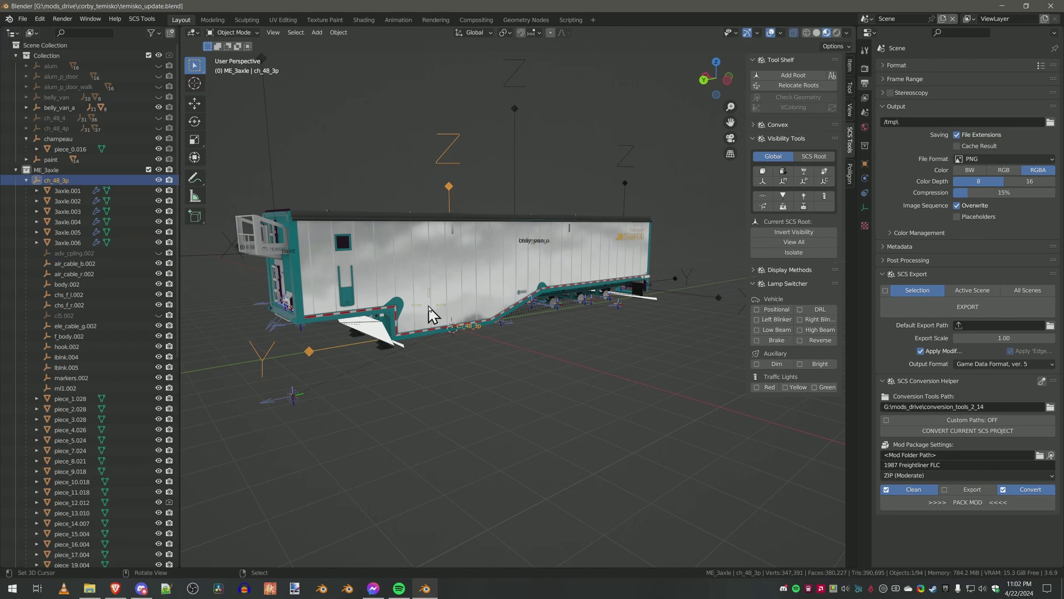
left_click(89, 588)
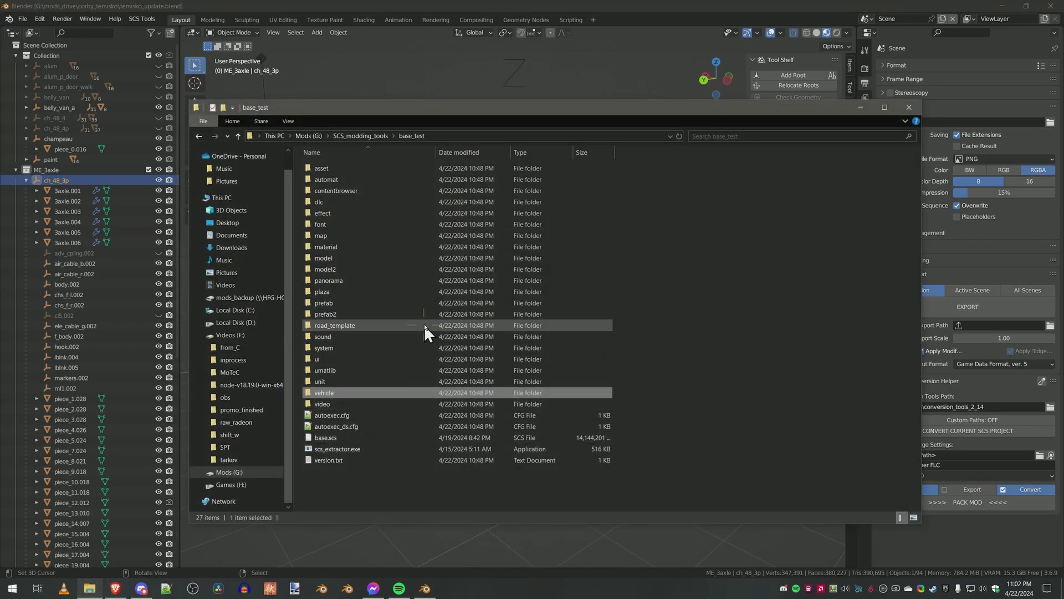